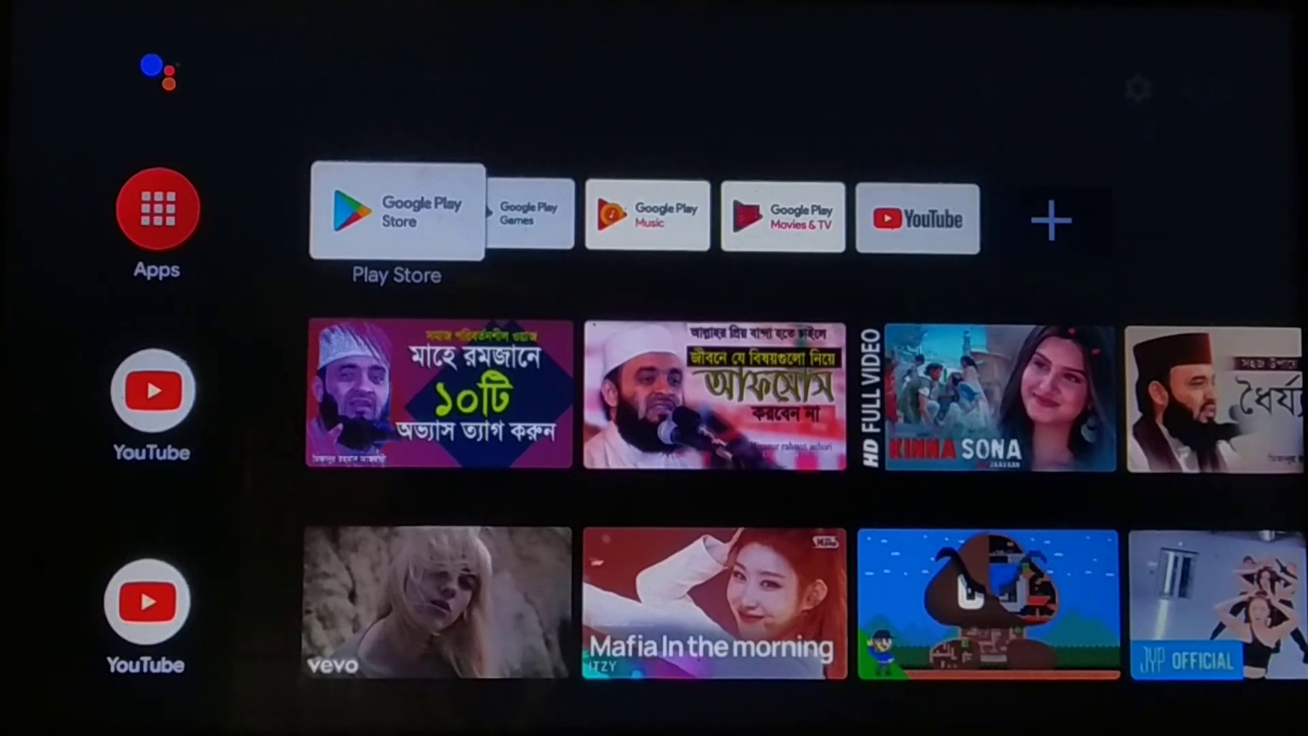
Look through the app row and the Recommended and Trending channels on the Android TV home screen.
{"action": "key", "text": "Right"}
{"action": "key", "text": "Right"}
{"action": "key", "text": "Right"}
{"action": "key", "text": "Right"}
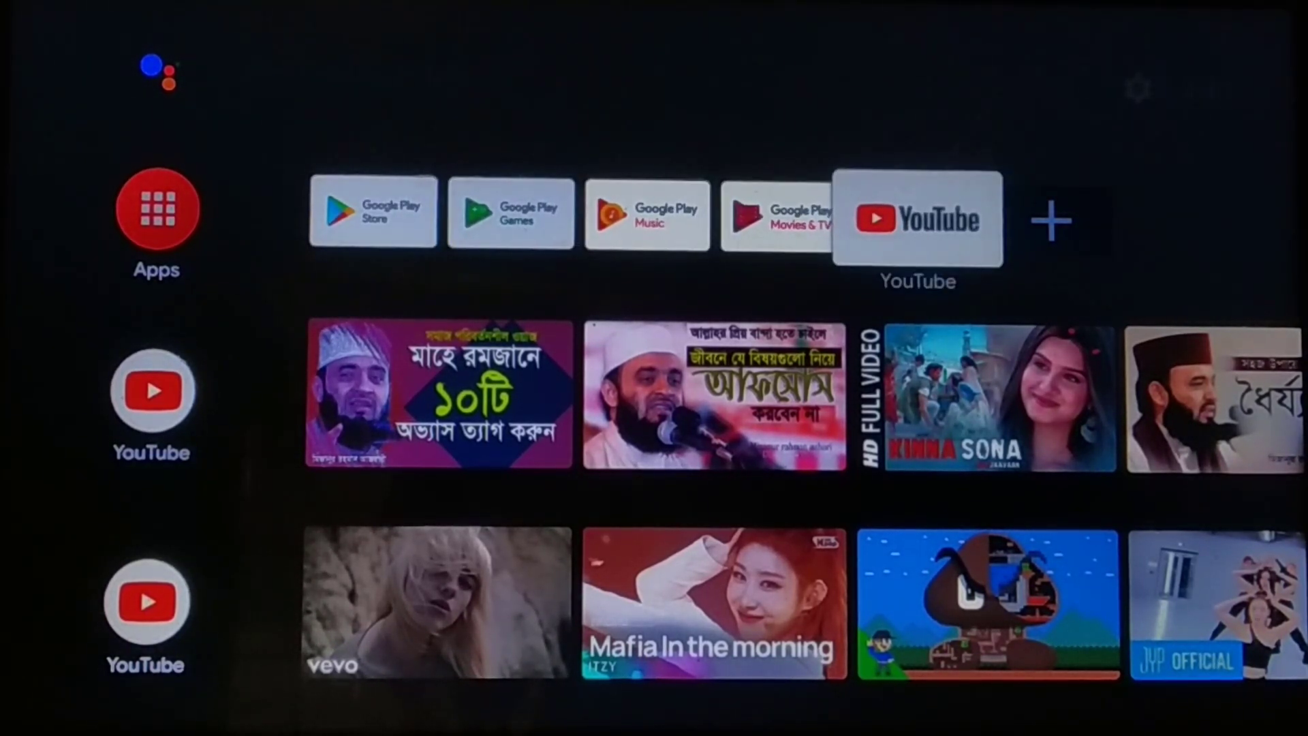
{"action": "key", "text": "Right"}
{"action": "key", "text": "Down"}
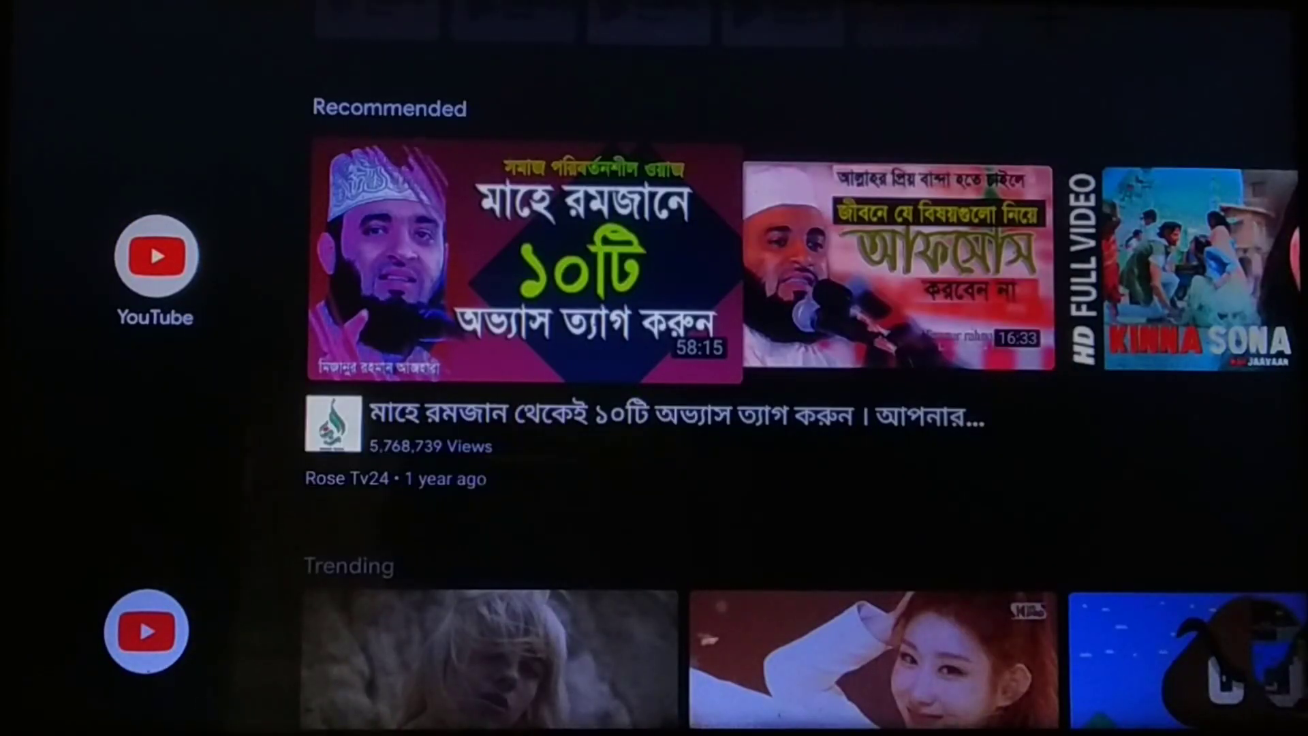
{"action": "key", "text": "Down"}
{"action": "key", "text": "Down"}
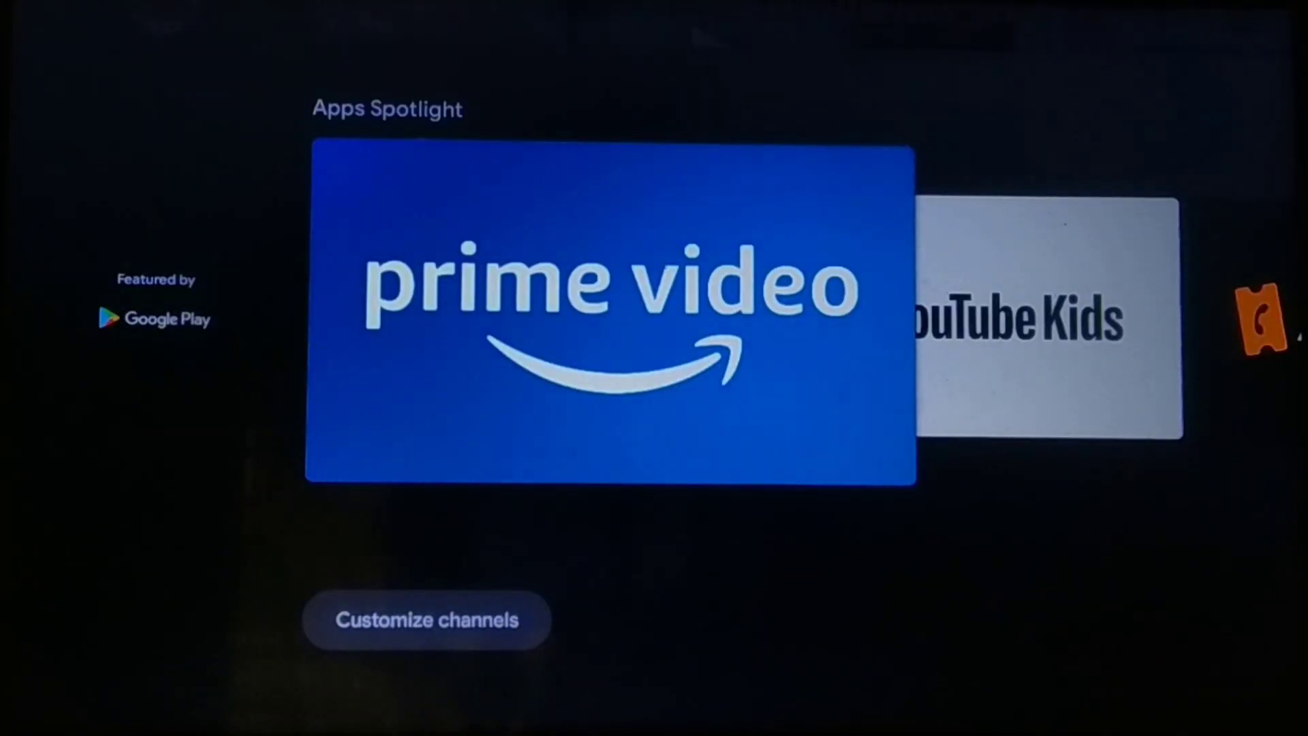
Look through the featured apps in the Apps Spotlight row and return to the top of the home screen.
{"action": "key", "text": "Right"}
{"action": "key", "text": "Right"}
{"action": "key", "text": "Right"}
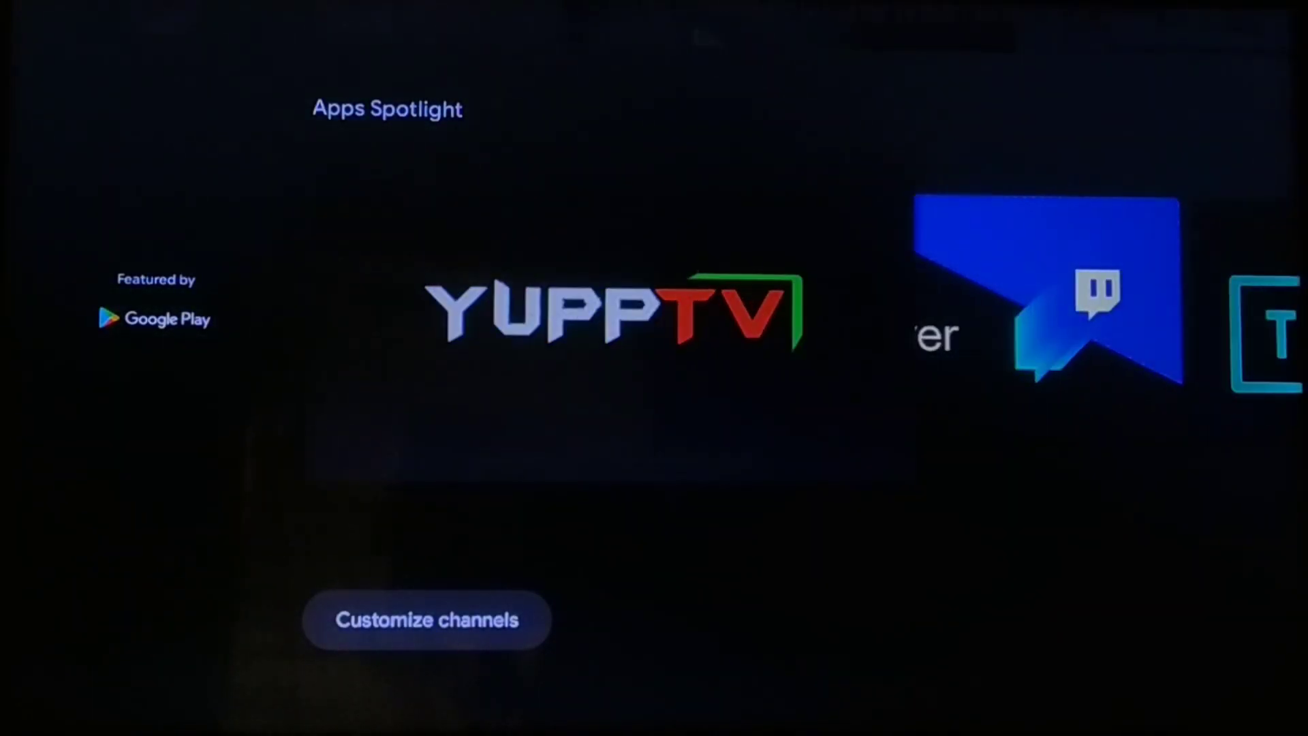
{"action": "key", "text": "Left"}
{"action": "key", "text": "Left"}
{"action": "key", "text": "Left"}
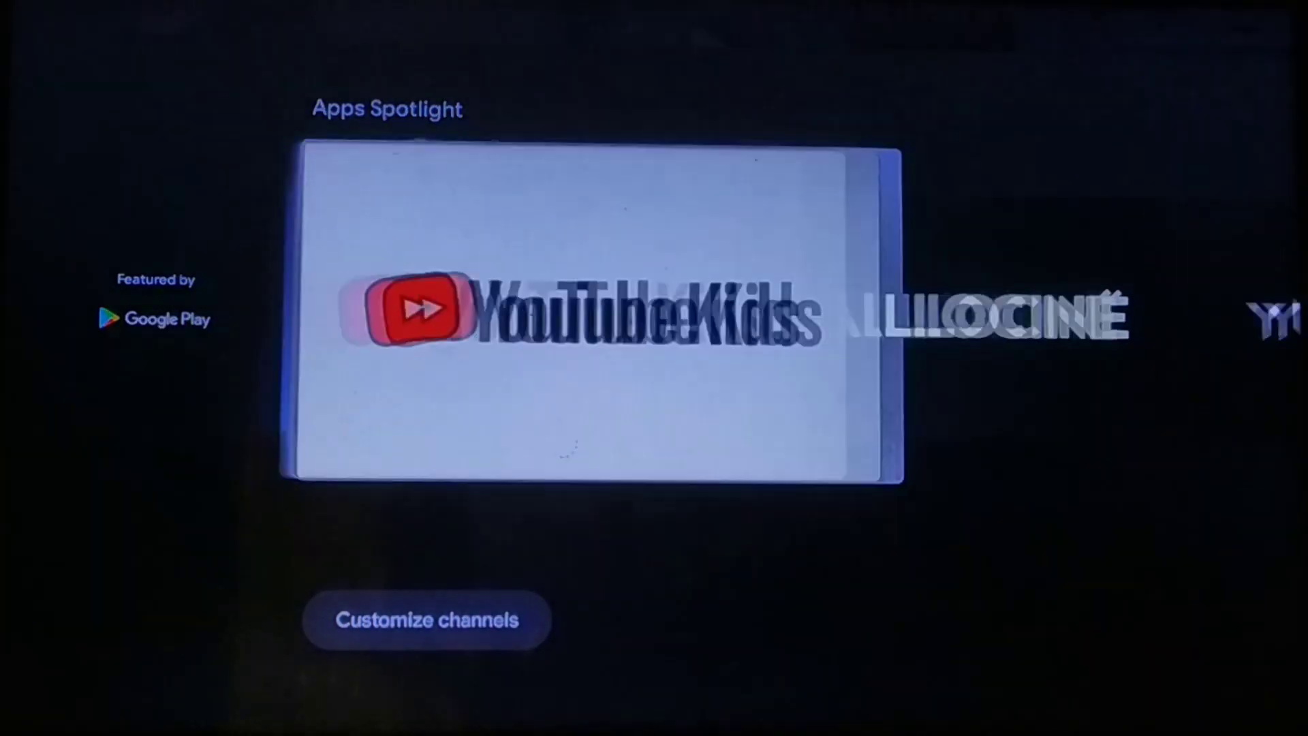
{"action": "key", "text": "Up"}
{"action": "key", "text": "Left"}
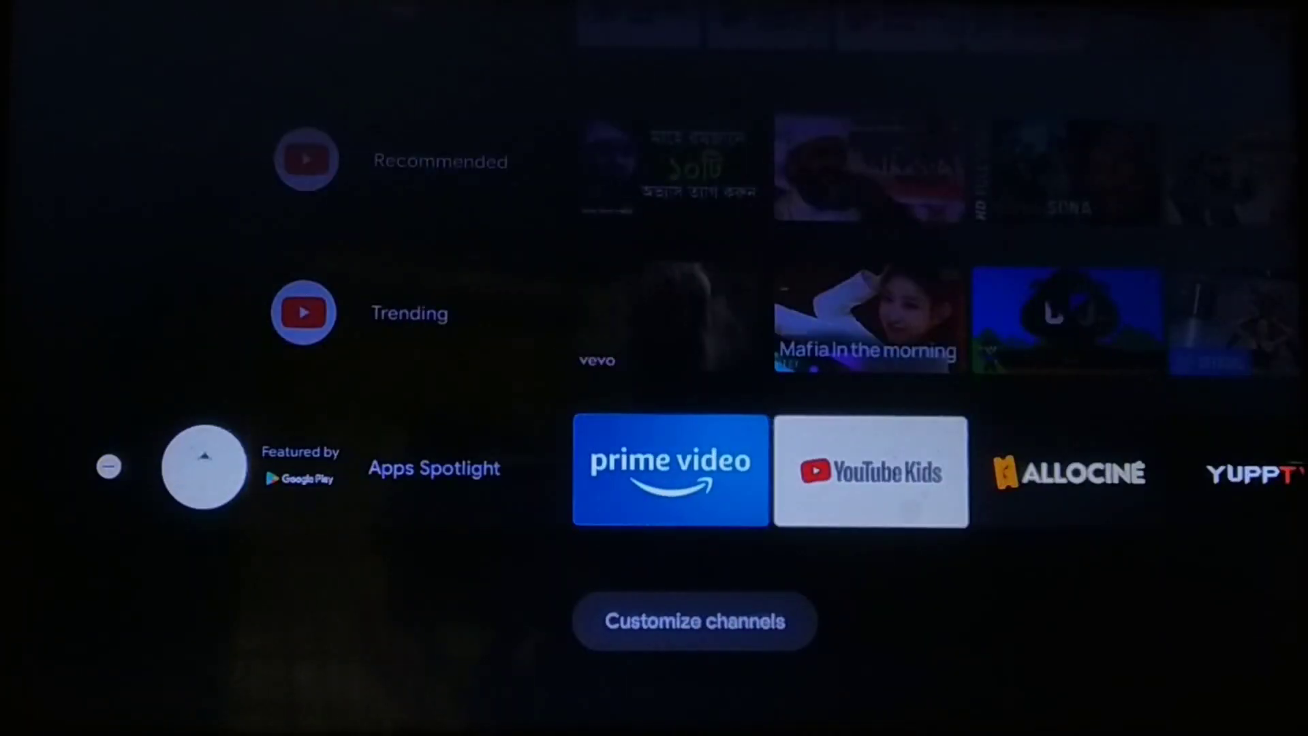
{"action": "key", "text": "Right"}
{"action": "key", "text": "Right"}
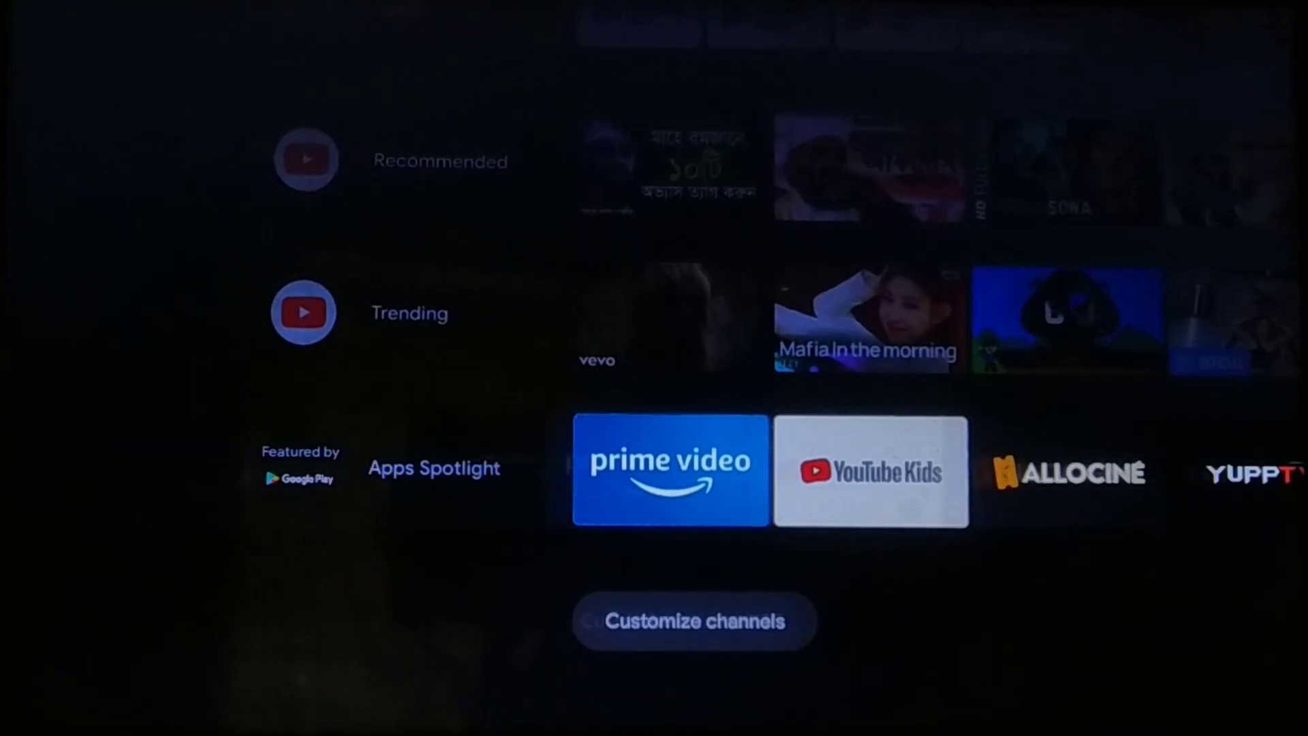
{"action": "key", "text": "Up"}
{"action": "key", "text": "Up"}
{"action": "key", "text": "Up"}
{"action": "key", "text": "Up"}
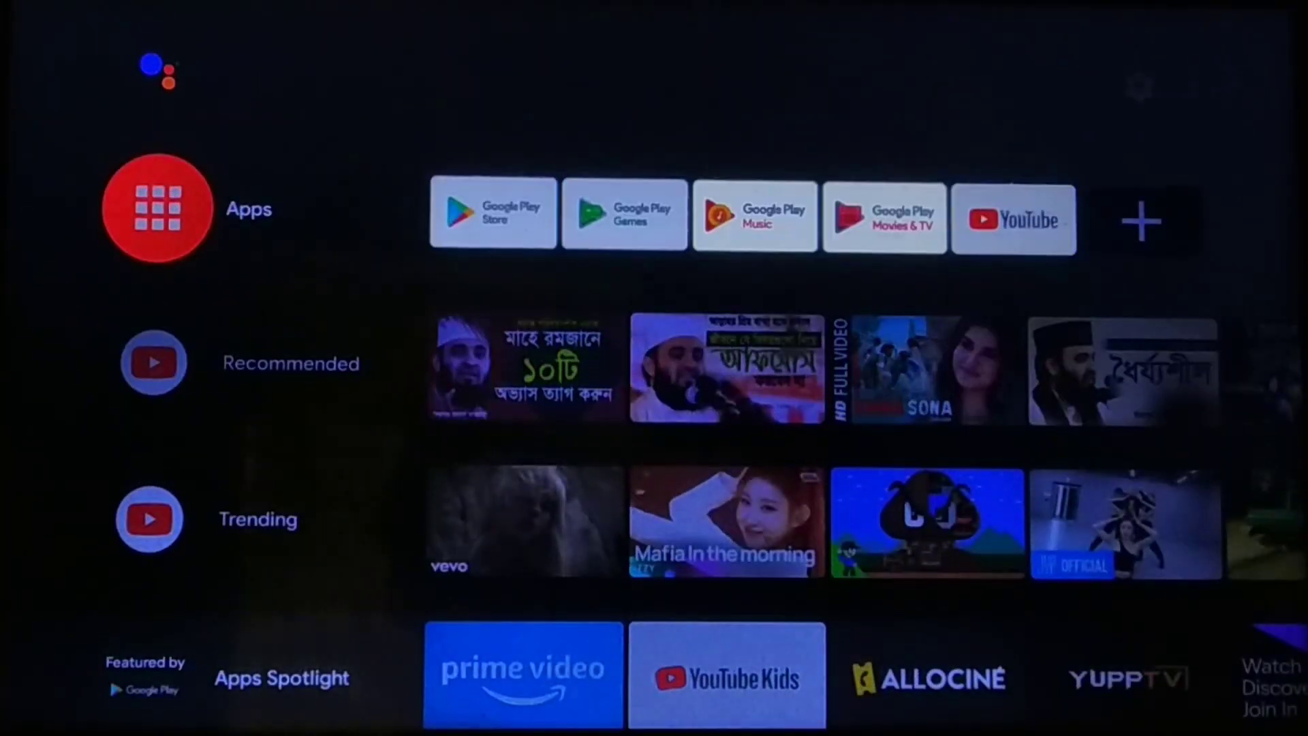
{"action": "key", "text": "Down"}
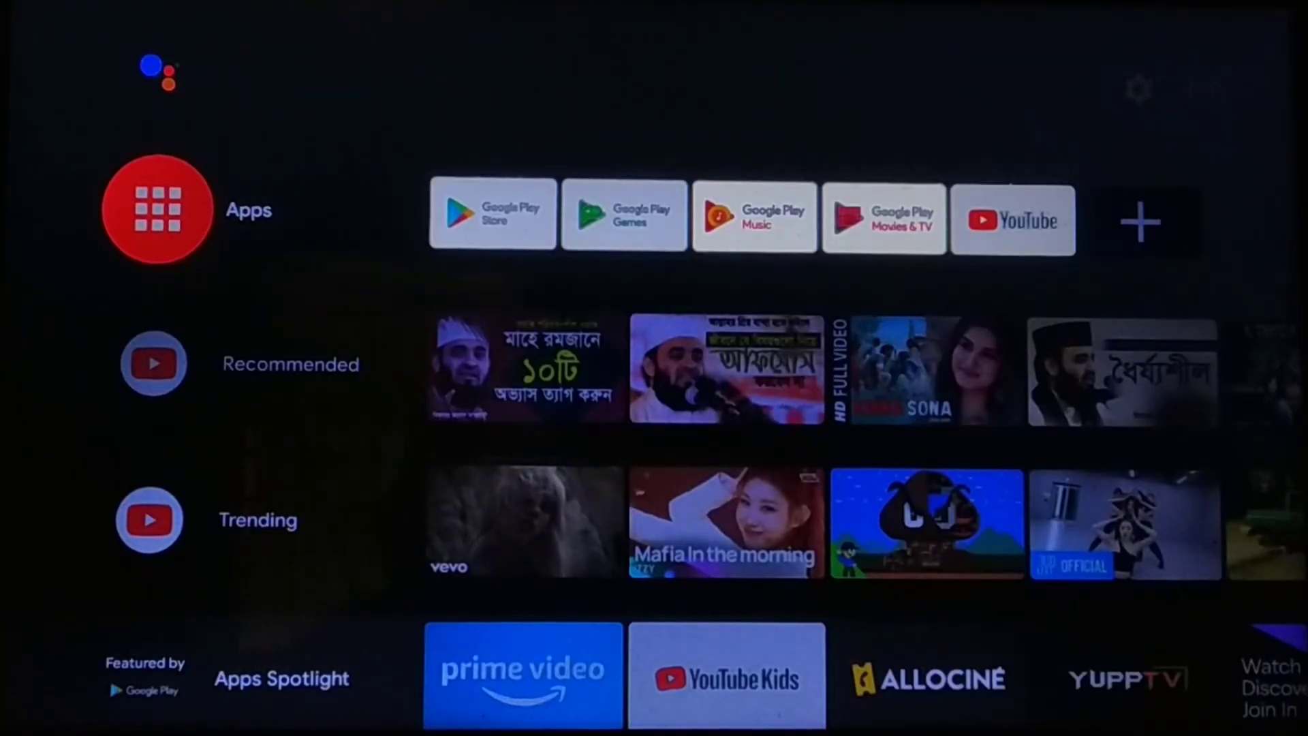
{"action": "key", "text": "XF86PowerOff"}
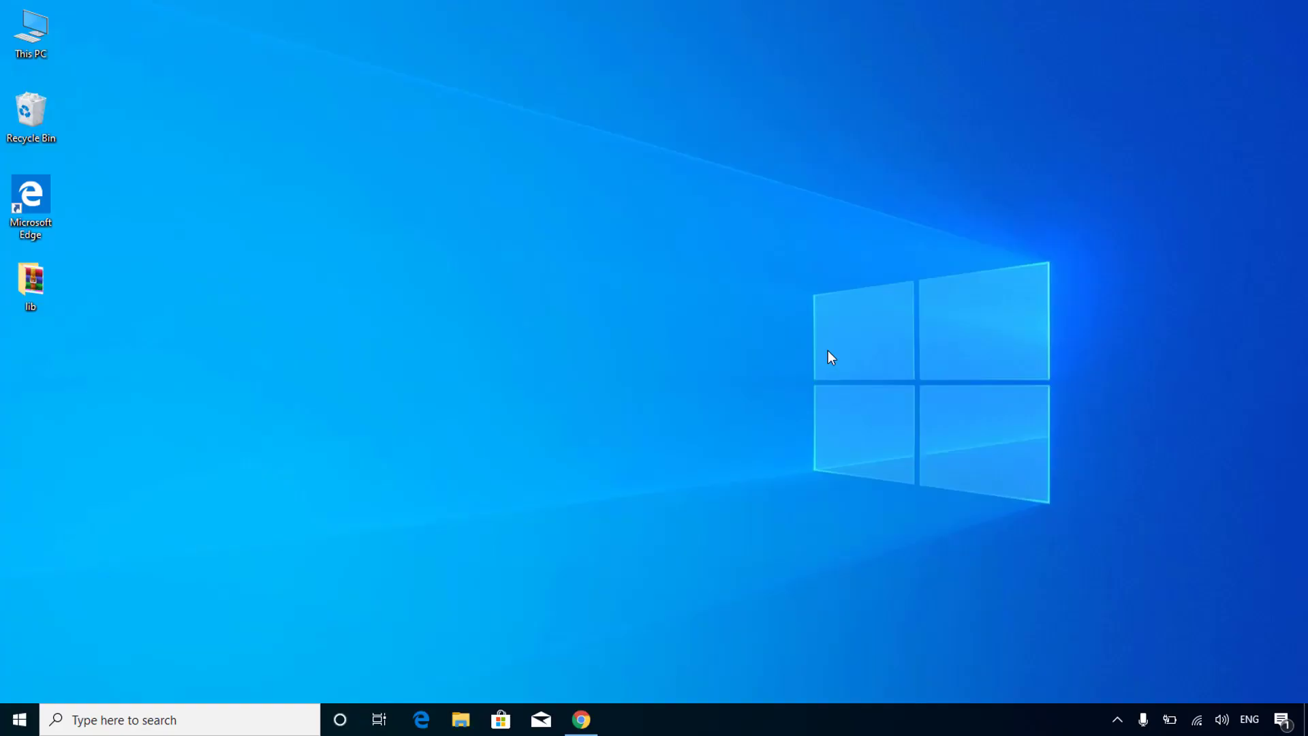
Switch to Chrome and download android-2019-06-11.rar from the MEGA page.
{"action": "left_click", "coordinate": [582, 721]}
{"action": "left_click", "coordinate": [786, 411]}
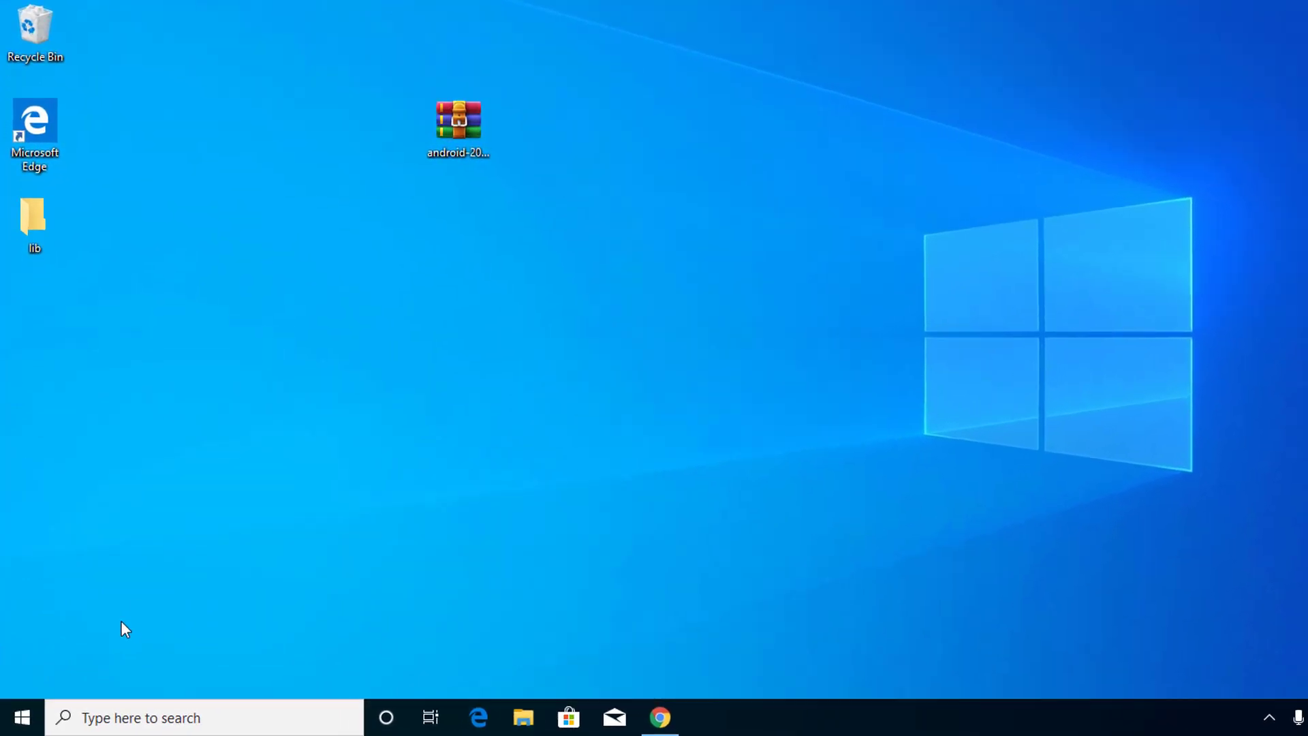
Open Windows Disk Management and shrink the C: volume by 30720 MB.
{"action": "right_click", "coordinate": [8, 726]}
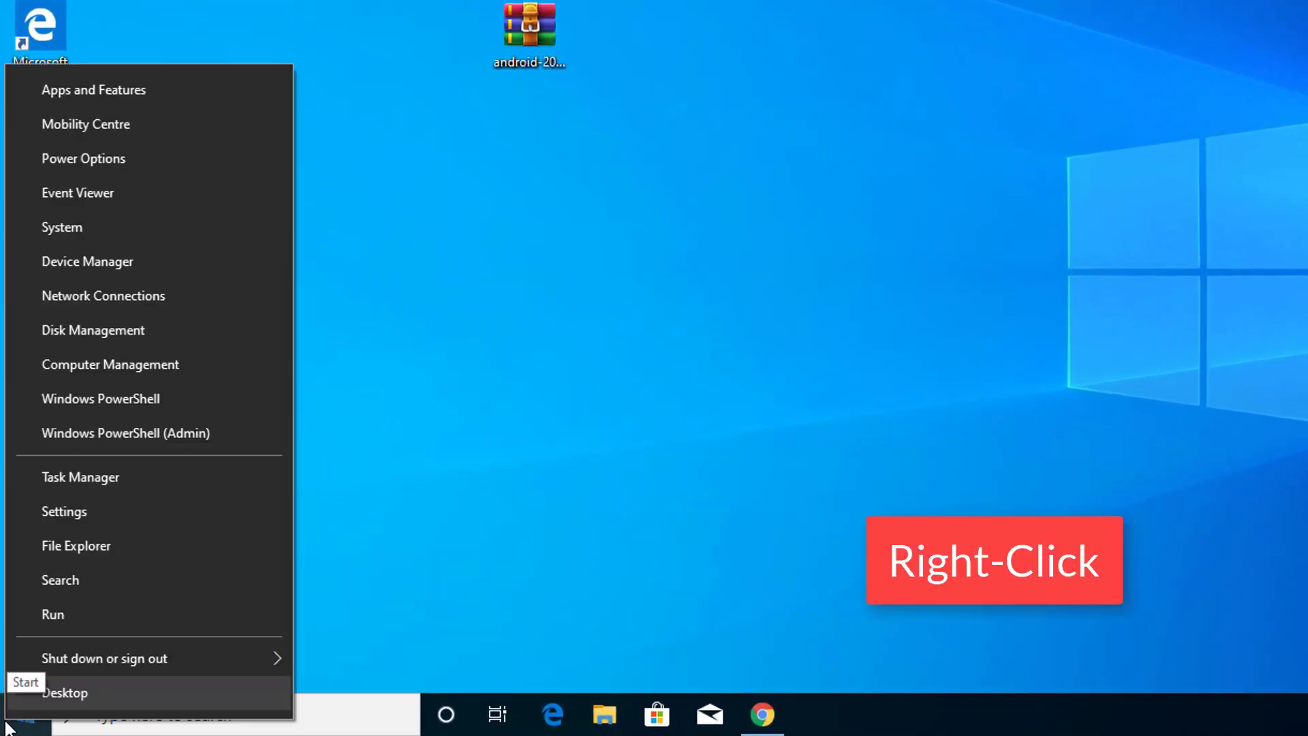
{"action": "left_click", "coordinate": [93, 330]}
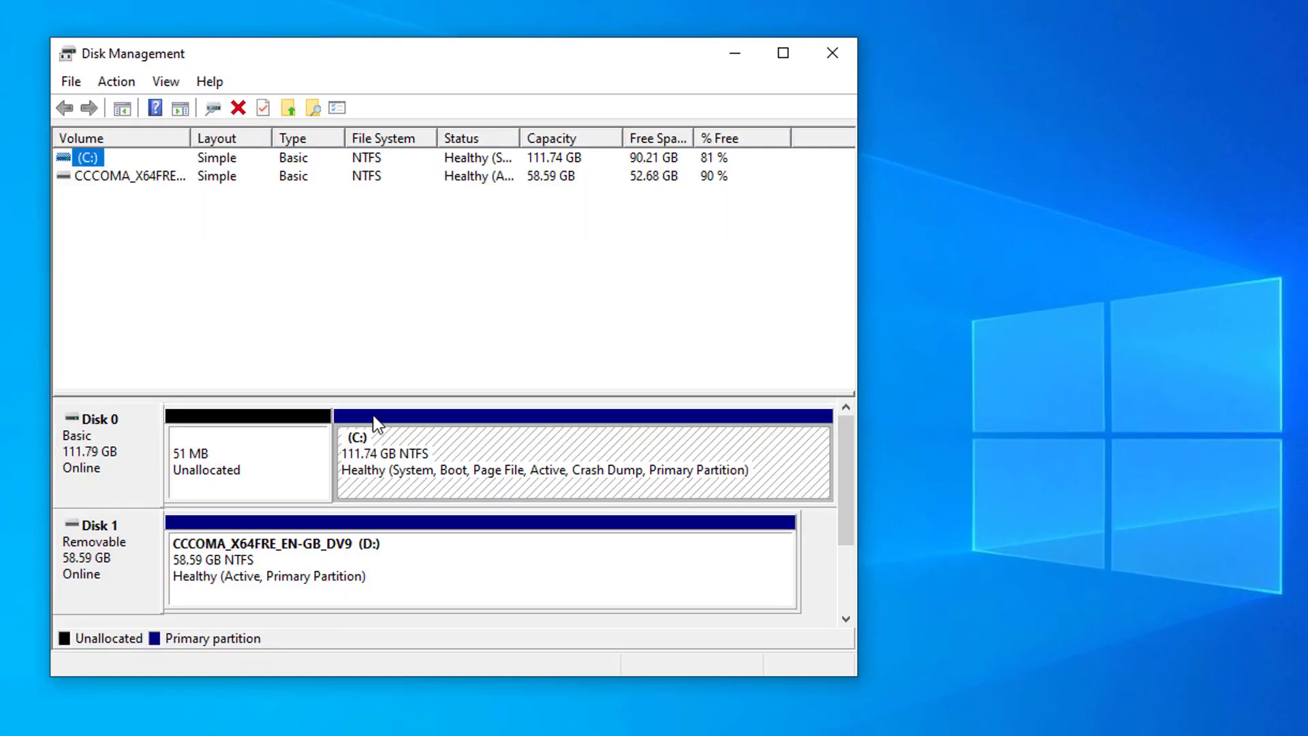
{"action": "right_click", "coordinate": [428, 435]}
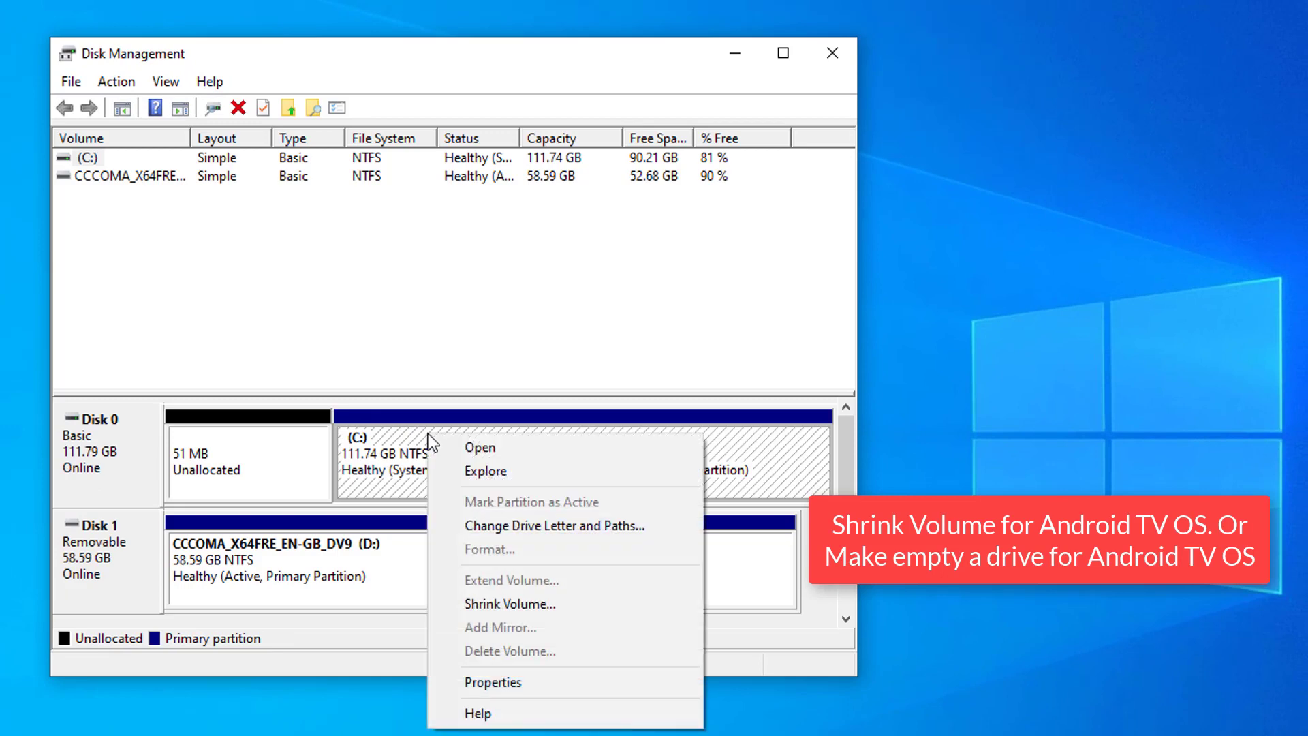
{"action": "left_click", "coordinate": [500, 604]}
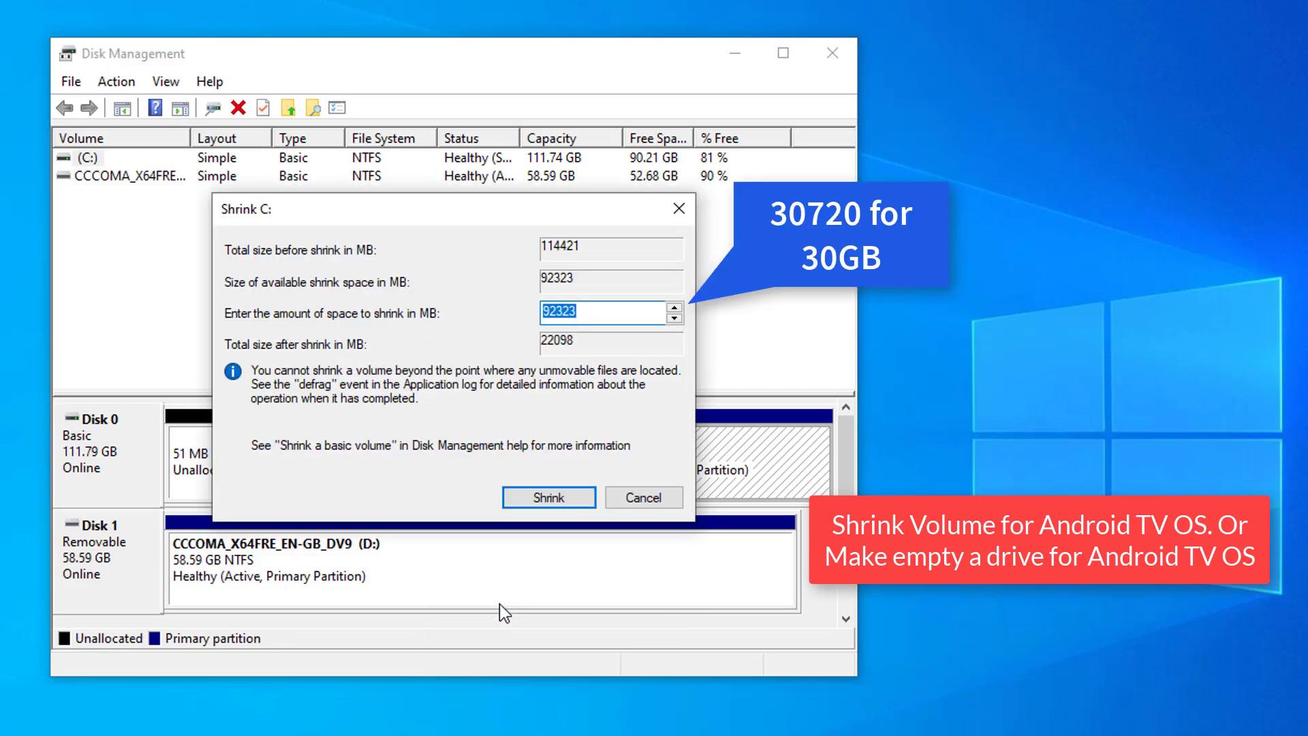
{"action": "type", "text": "30720"}
{"action": "left_click", "coordinate": [549, 497]}
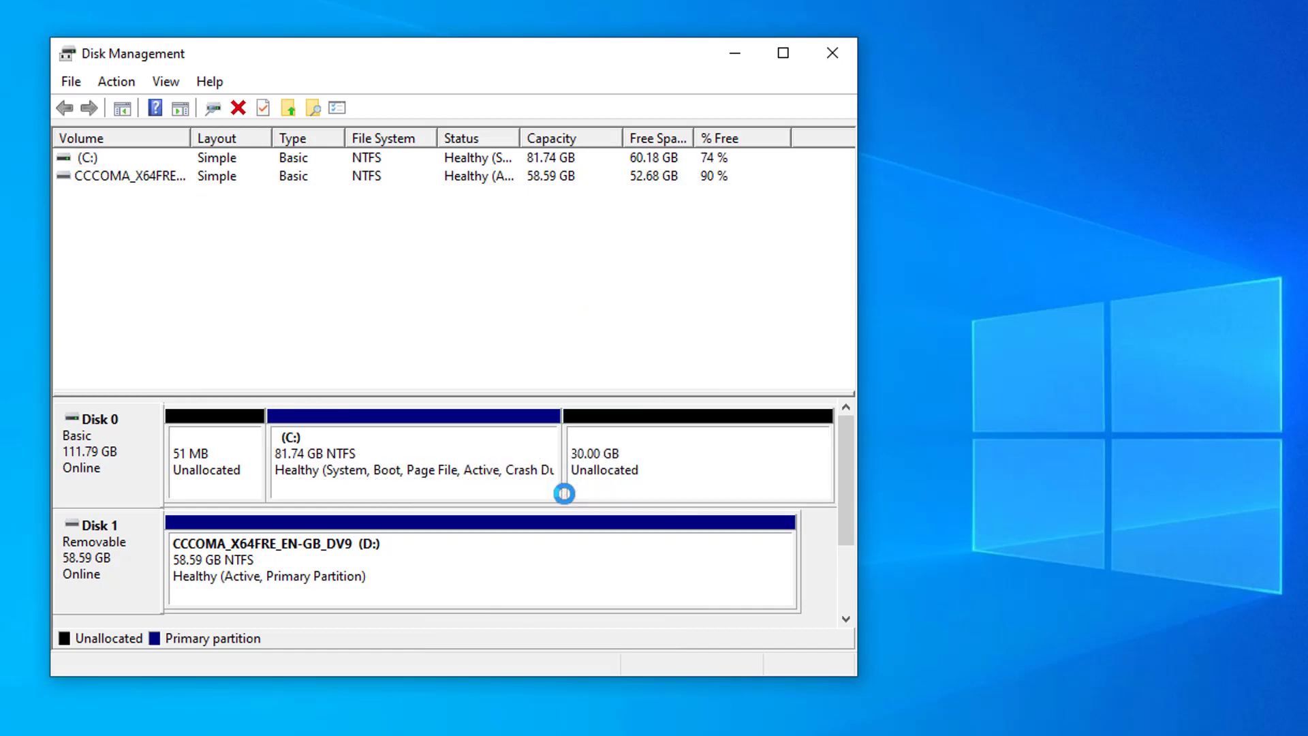
Create a simple volume with drive letter E in the 30 GB unallocated space, keeping the wizard defaults, and close Disk Management.
{"action": "left_click", "coordinate": [671, 461]}
{"action": "right_click", "coordinate": [672, 460]}
{"action": "left_click", "coordinate": [701, 471]}
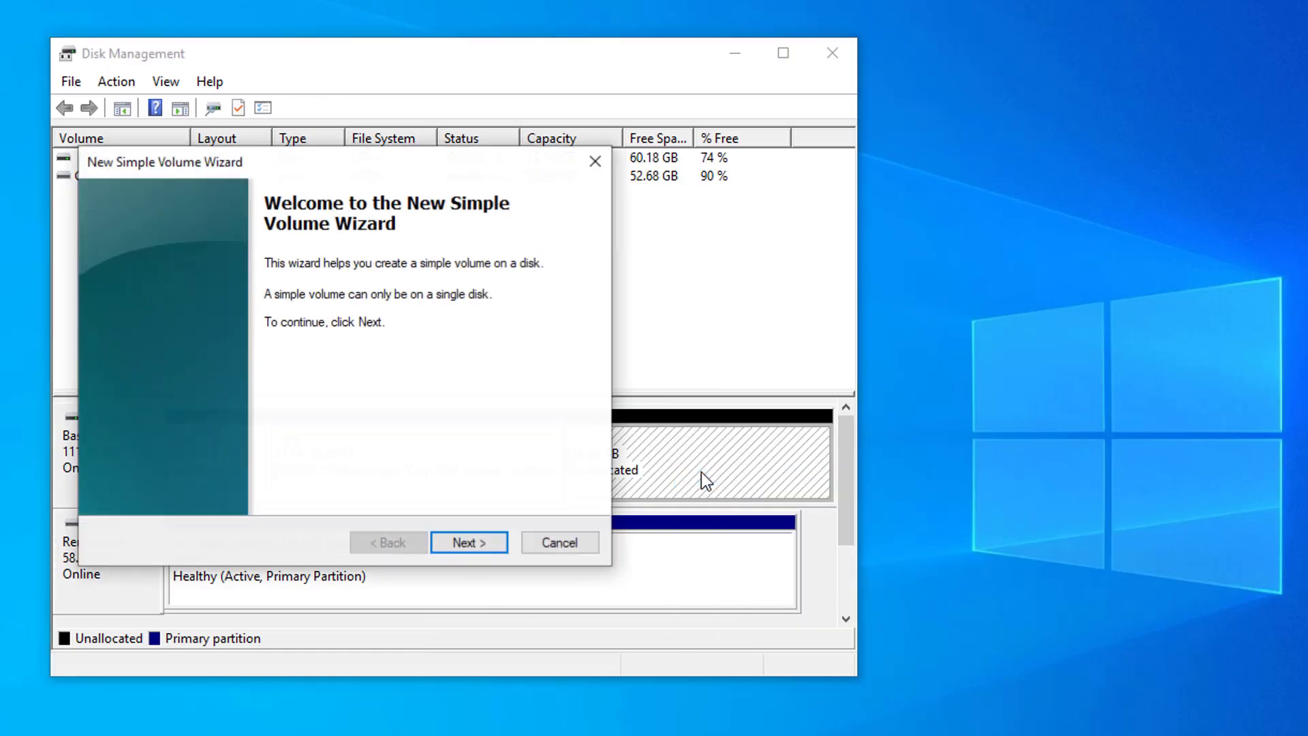
{"action": "left_click", "coordinate": [471, 546]}
{"action": "left_click", "coordinate": [482, 538]}
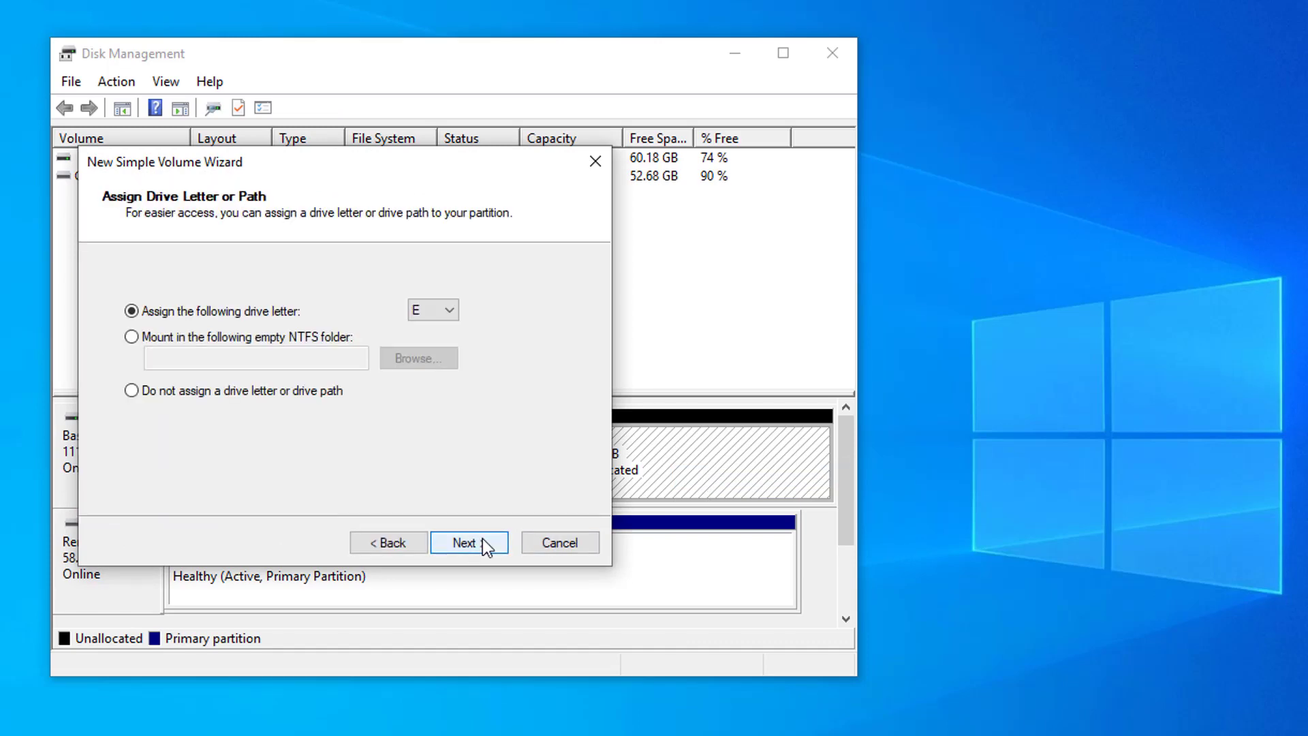
{"action": "left_click", "coordinate": [482, 538]}
{"action": "left_click", "coordinate": [483, 539]}
{"action": "left_click", "coordinate": [482, 538]}
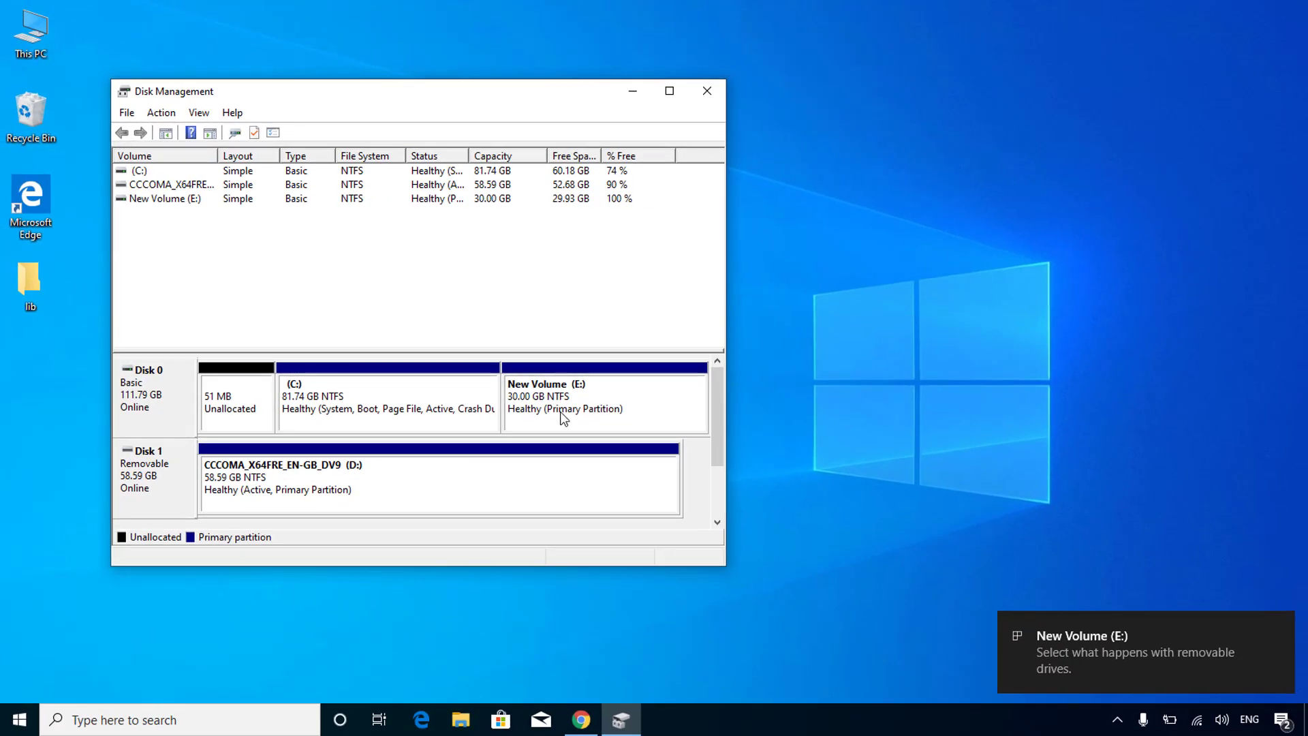
{"action": "left_click", "coordinate": [707, 91]}
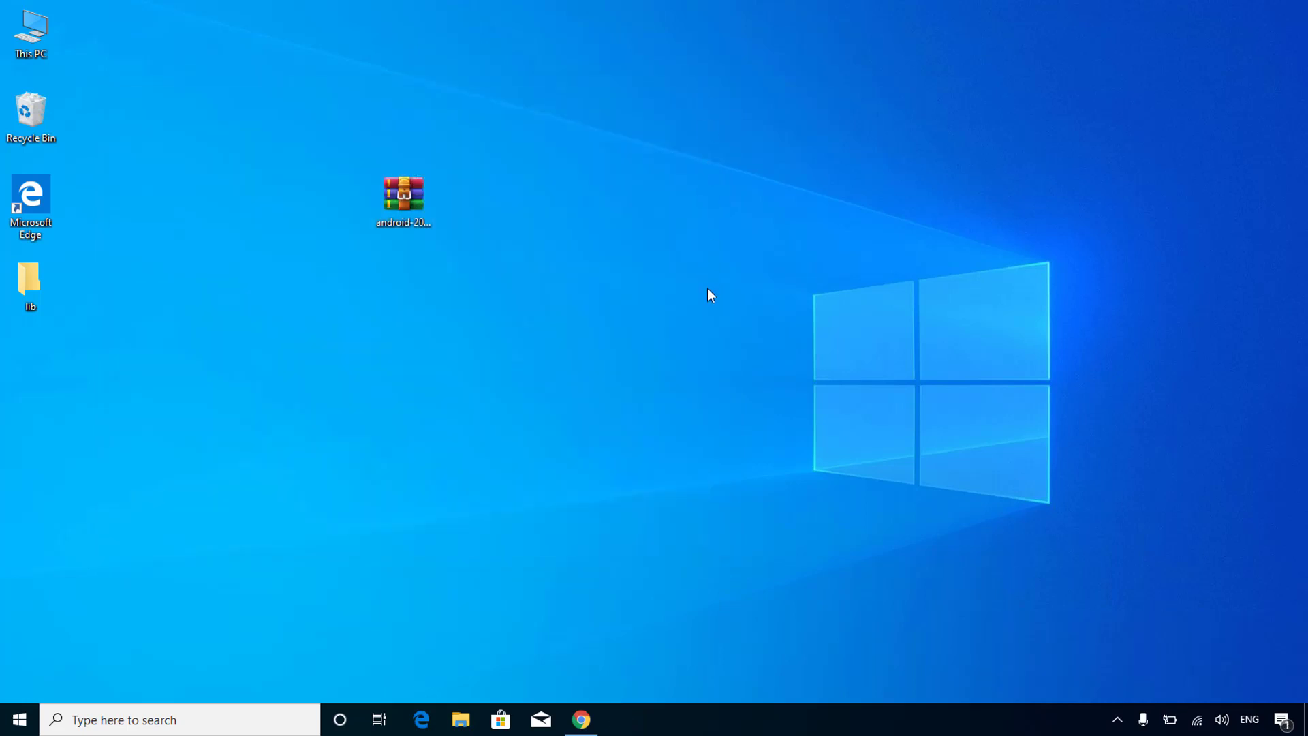
Extract the android-2019-06-11 archive to the root of New Volume (E:) with WinRAR, after checking that drive in File Explorer.
{"action": "right_click", "coordinate": [415, 202]}
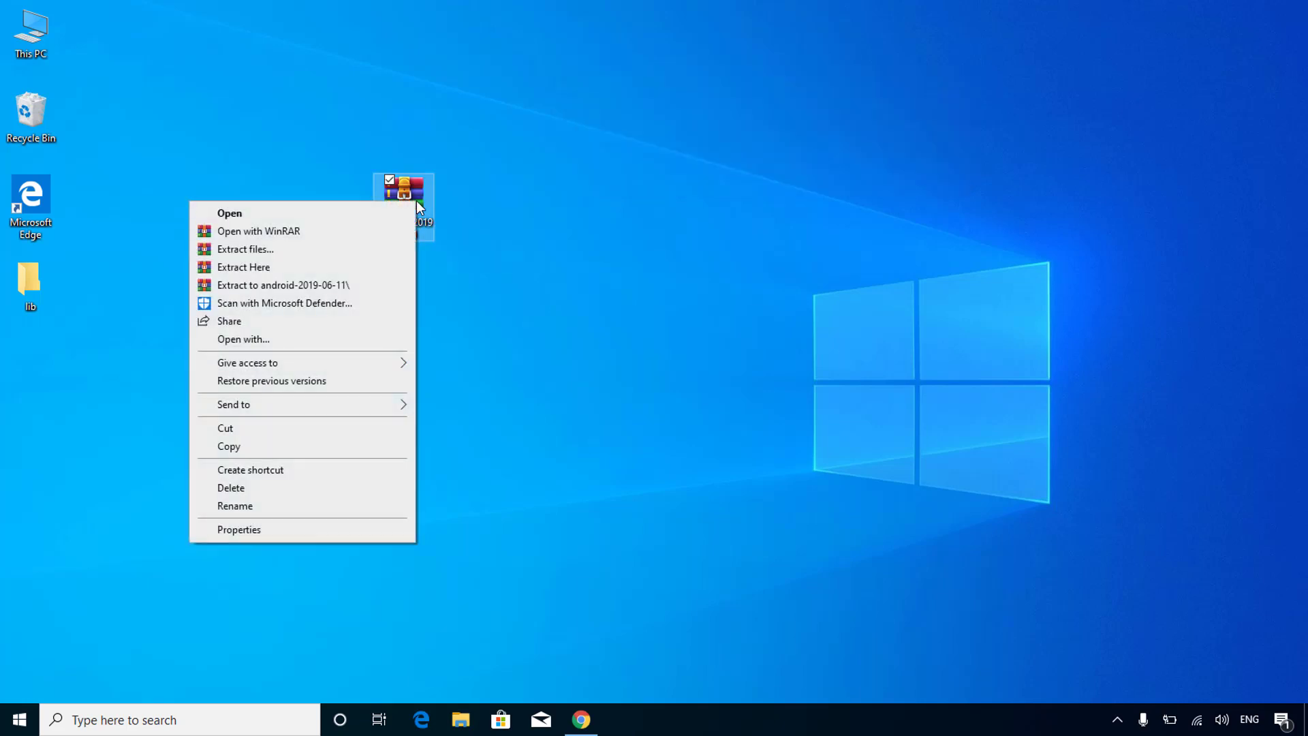
{"action": "left_click", "coordinate": [252, 250]}
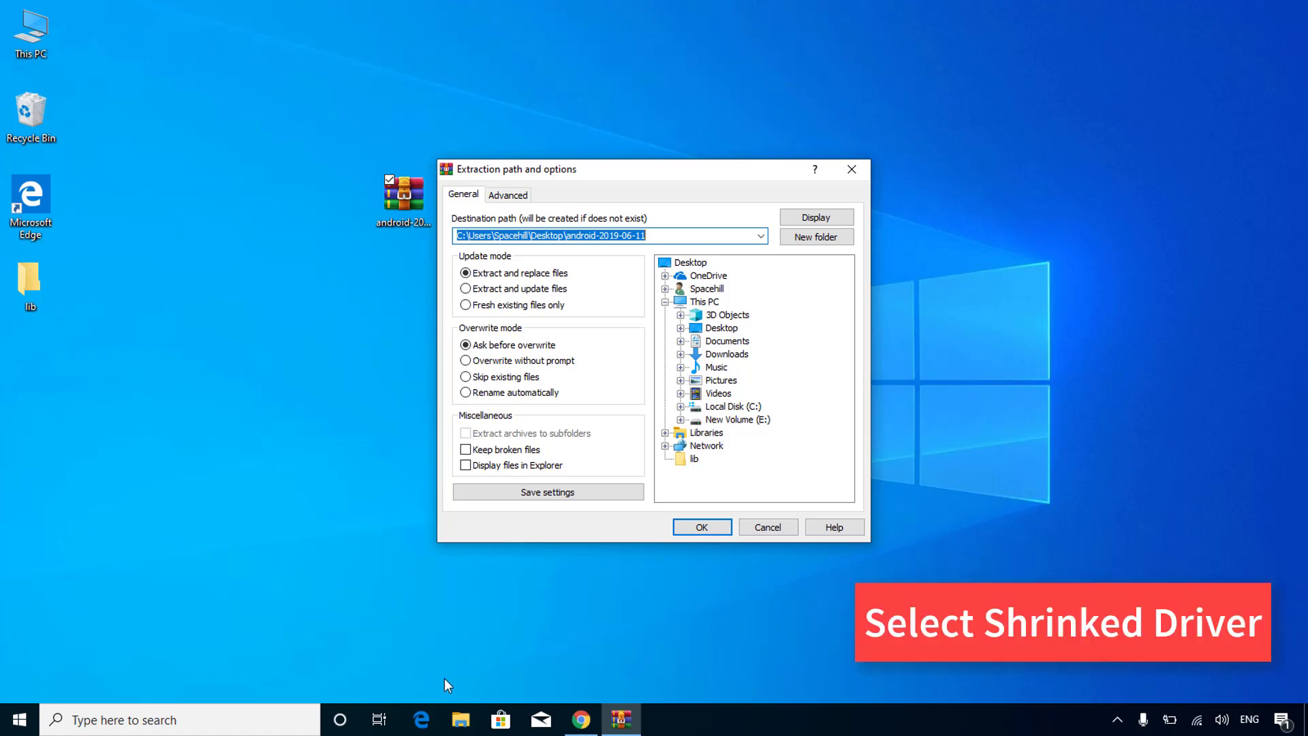
{"action": "left_click", "coordinate": [468, 722]}
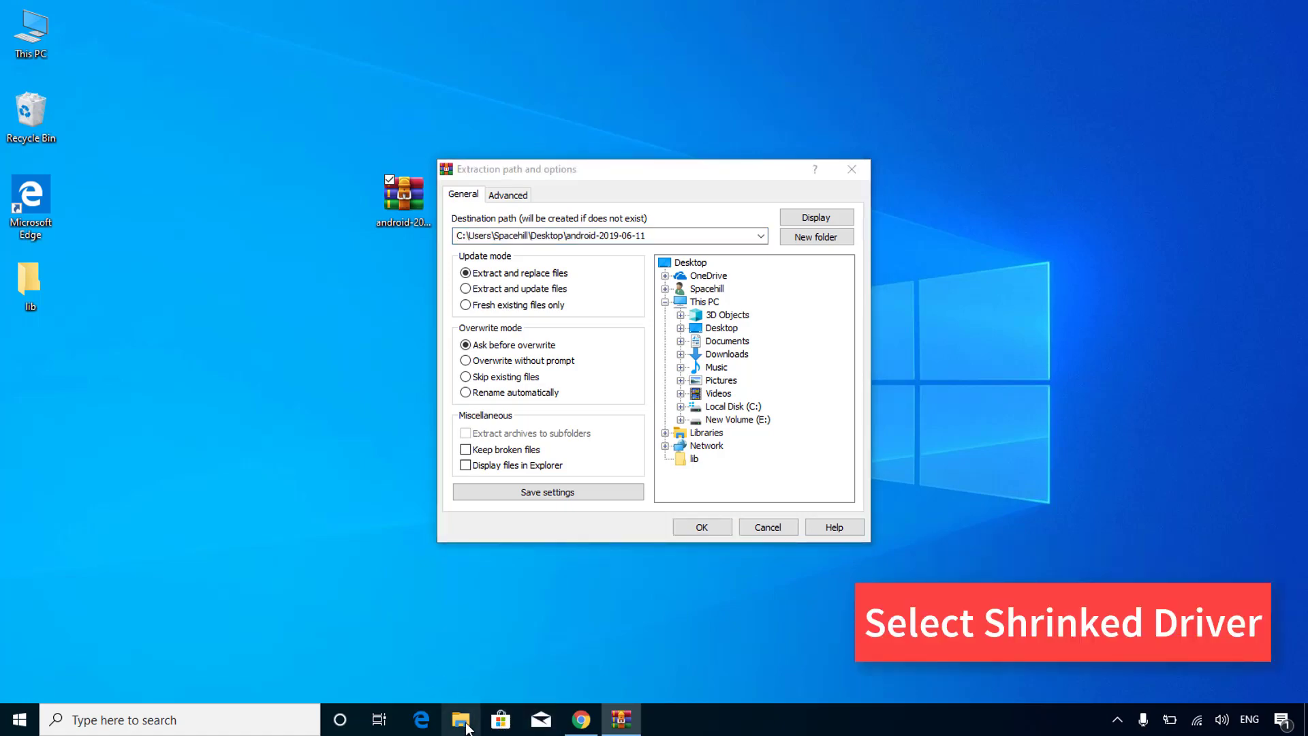
{"action": "left_click", "coordinate": [122, 361]}
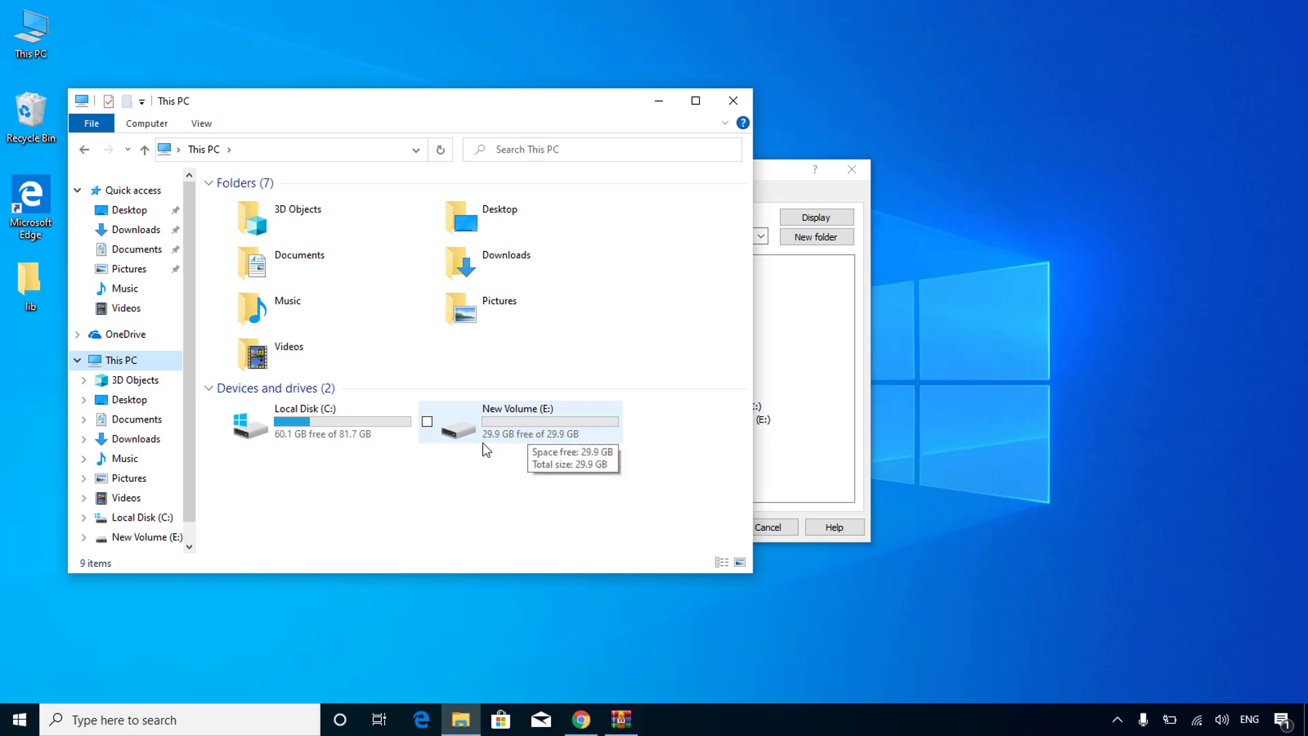
{"action": "double_click", "coordinate": [575, 431]}
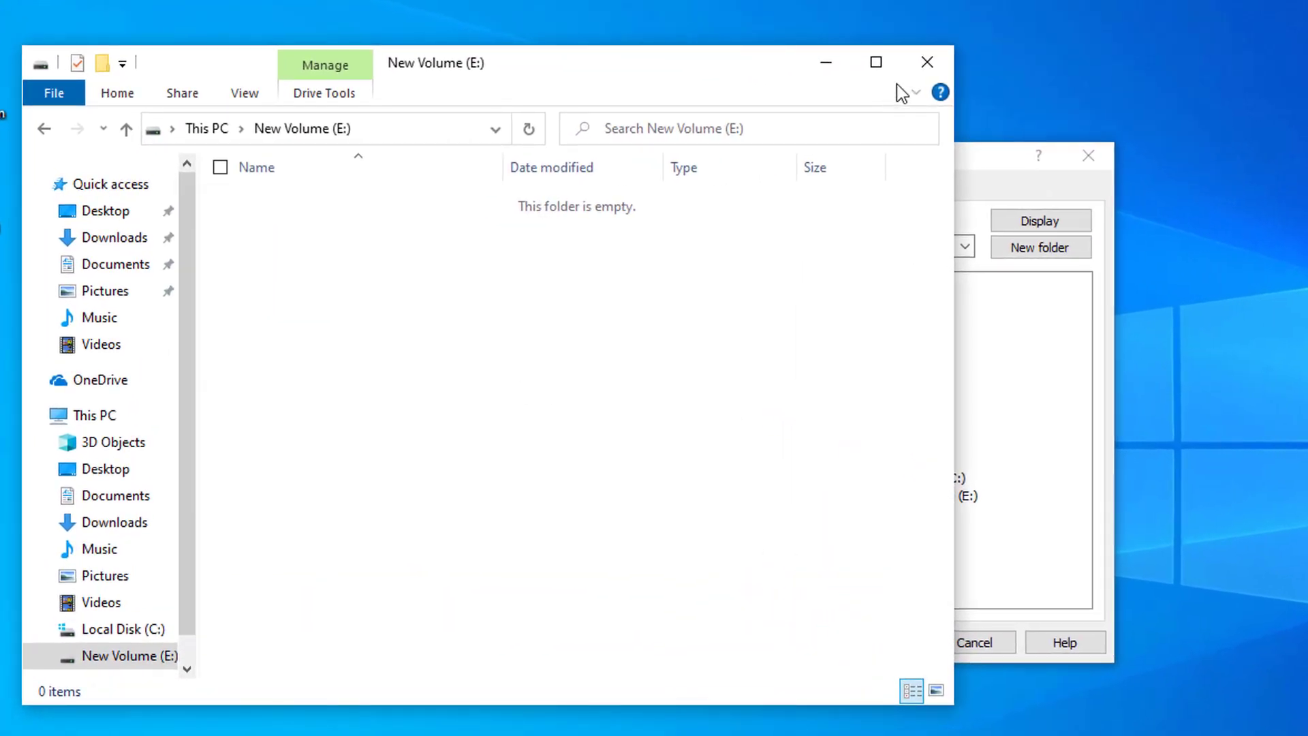
{"action": "left_click", "coordinate": [768, 94]}
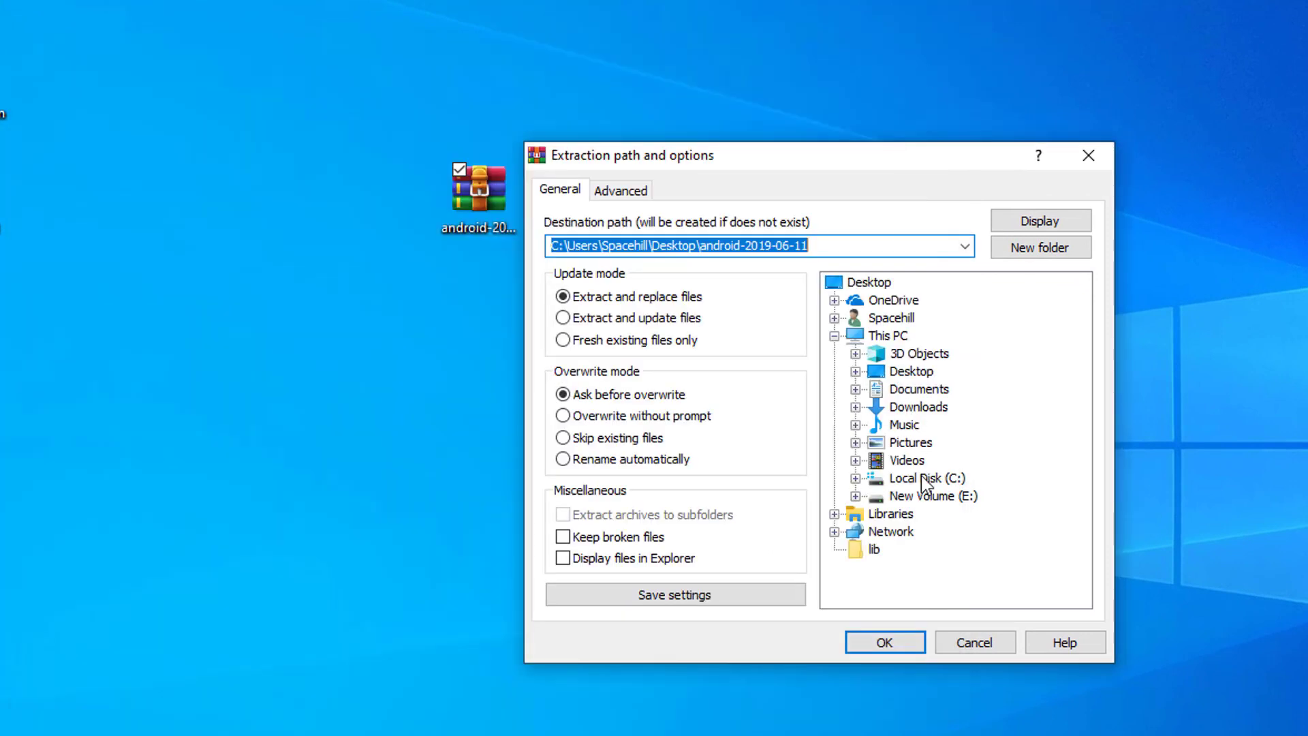
{"action": "left_click", "coordinate": [935, 498]}
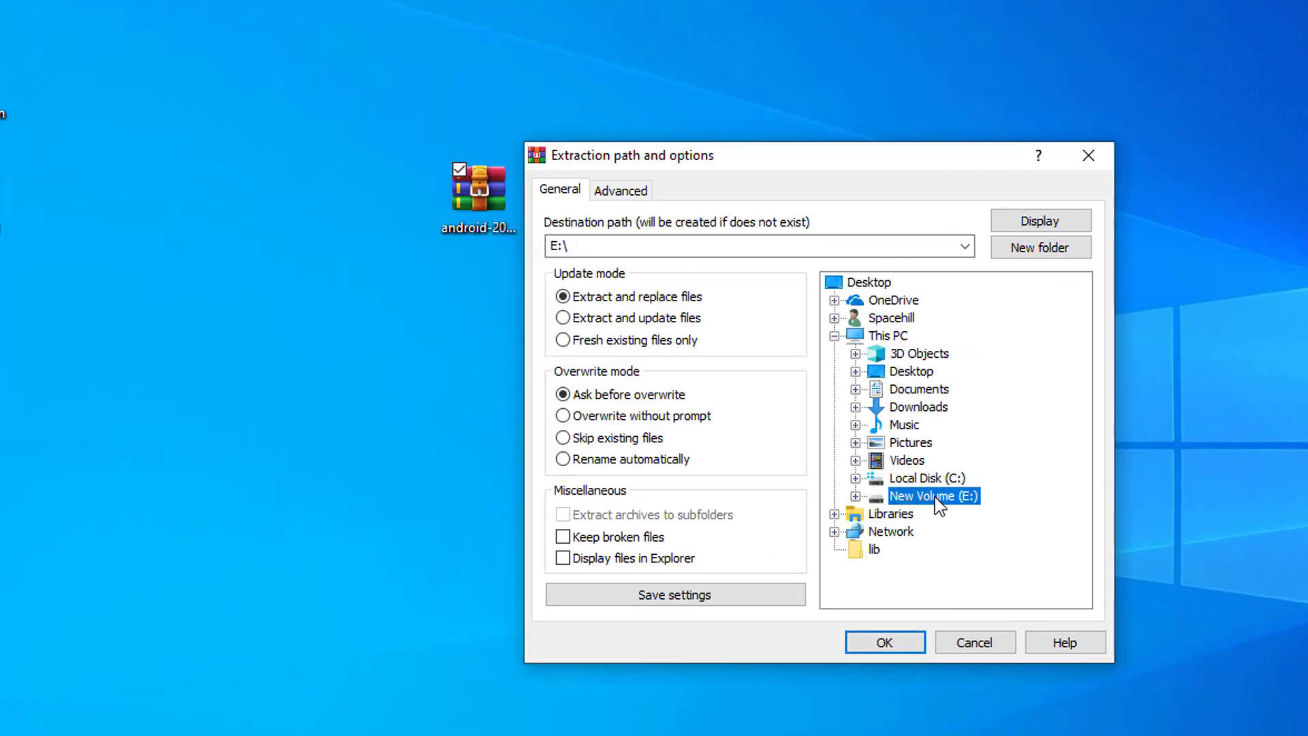
{"action": "left_click", "coordinate": [897, 641]}
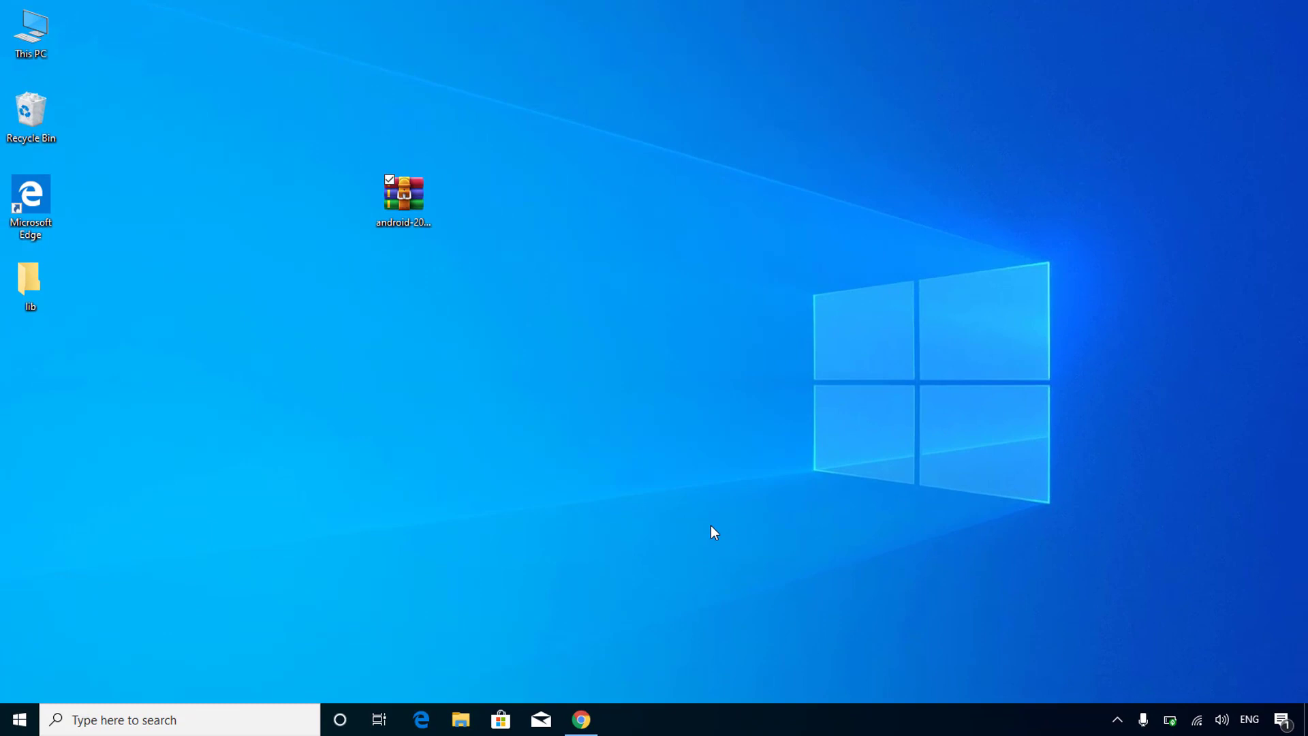
Search the web for grub2win in a new Chrome tab and download Grub2Win from its SourceForge page.
{"action": "left_click", "coordinate": [590, 724]}
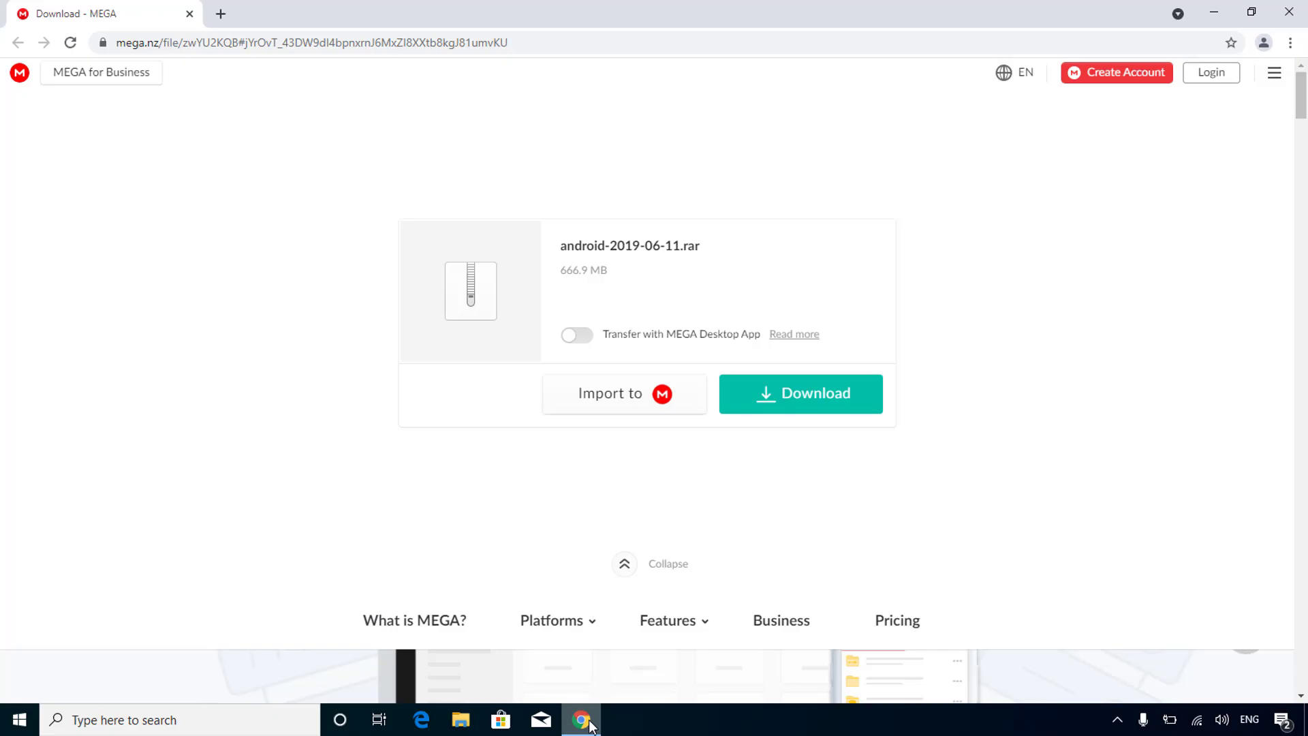
{"action": "left_click", "coordinate": [222, 15]}
{"action": "type", "text": "gr"}
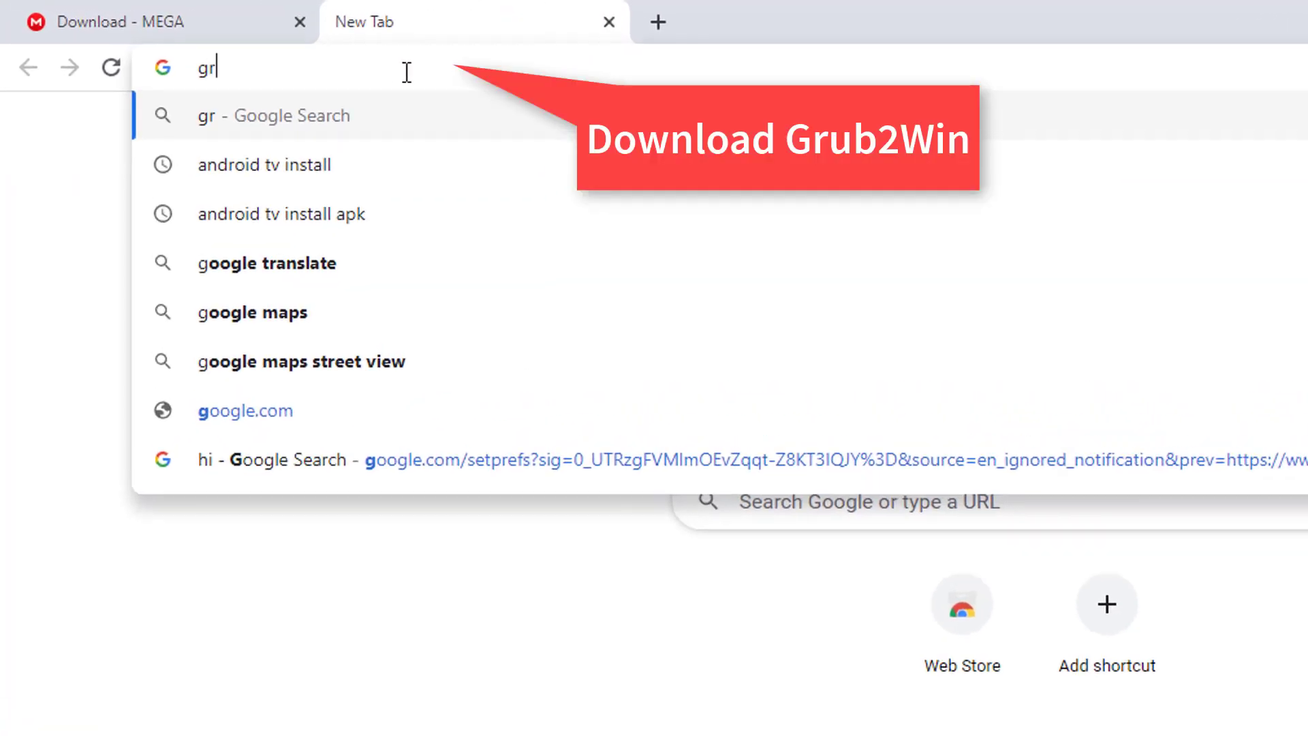
{"action": "type", "text": "ub2w"}
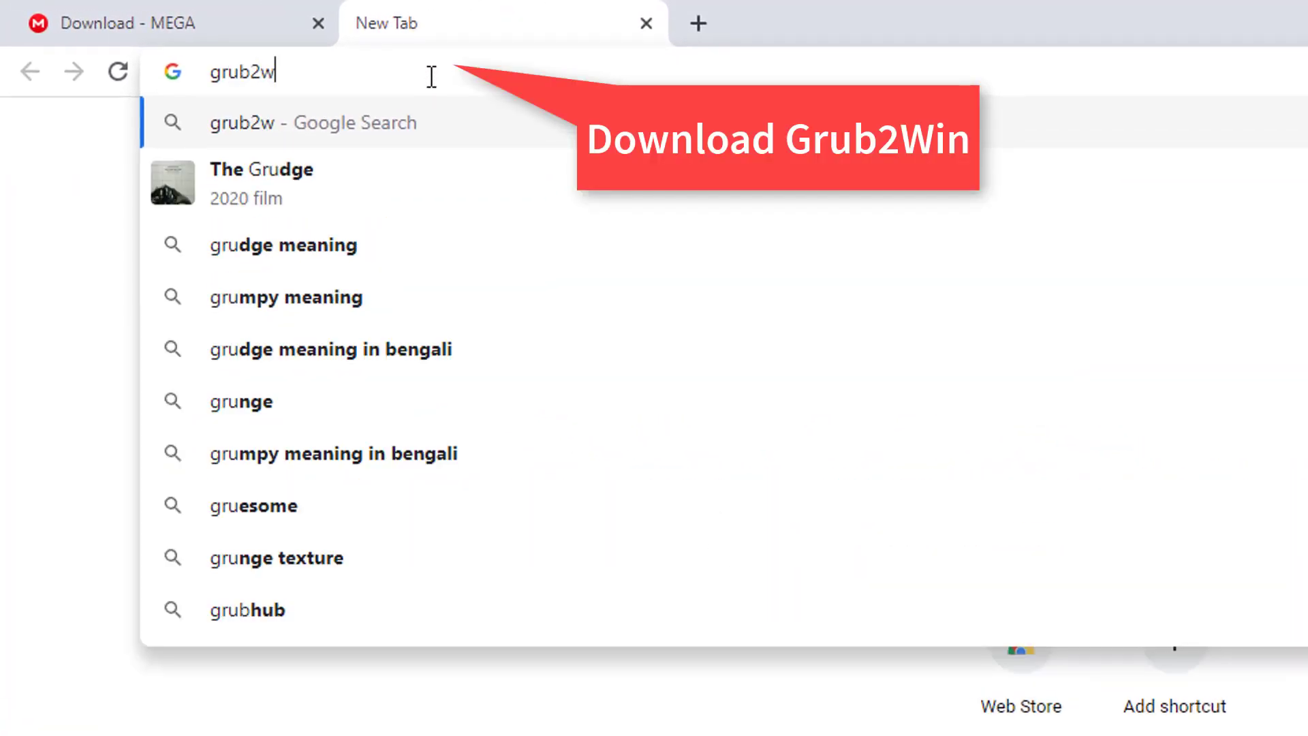
{"action": "type", "text": "in"}
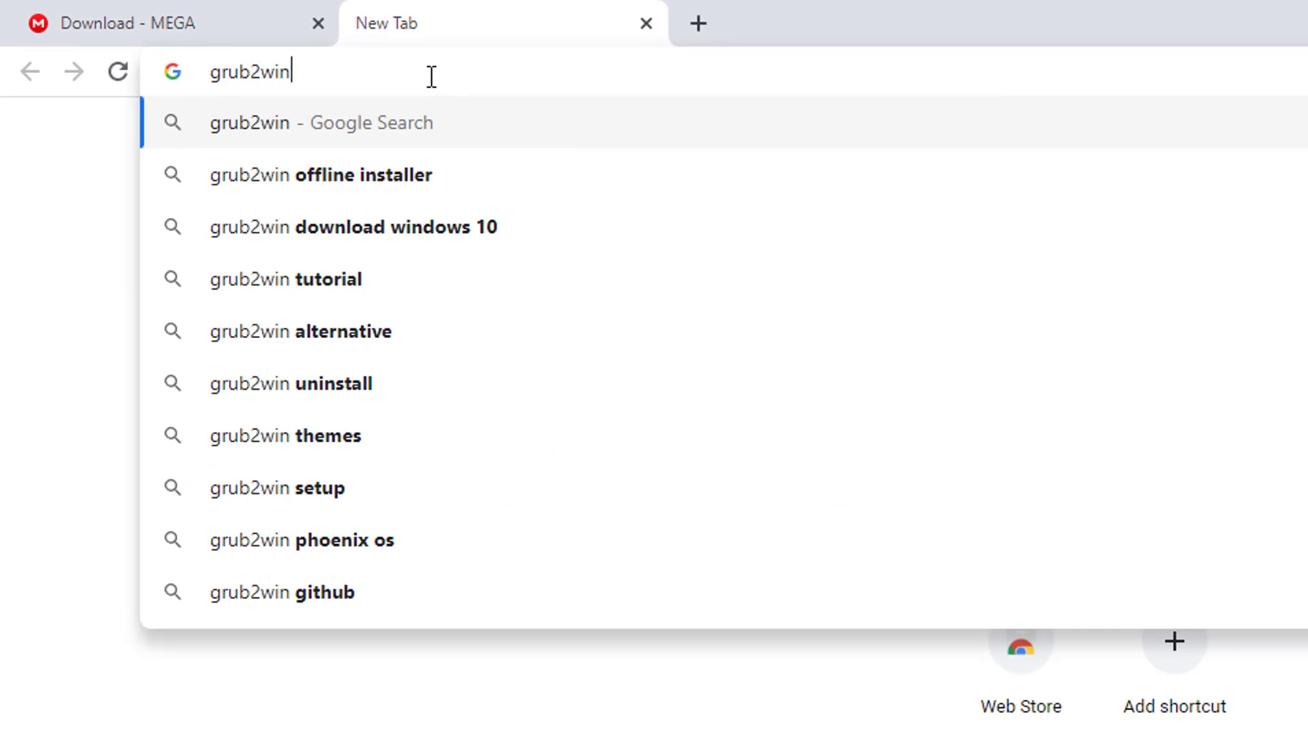
{"action": "key", "text": "Return"}
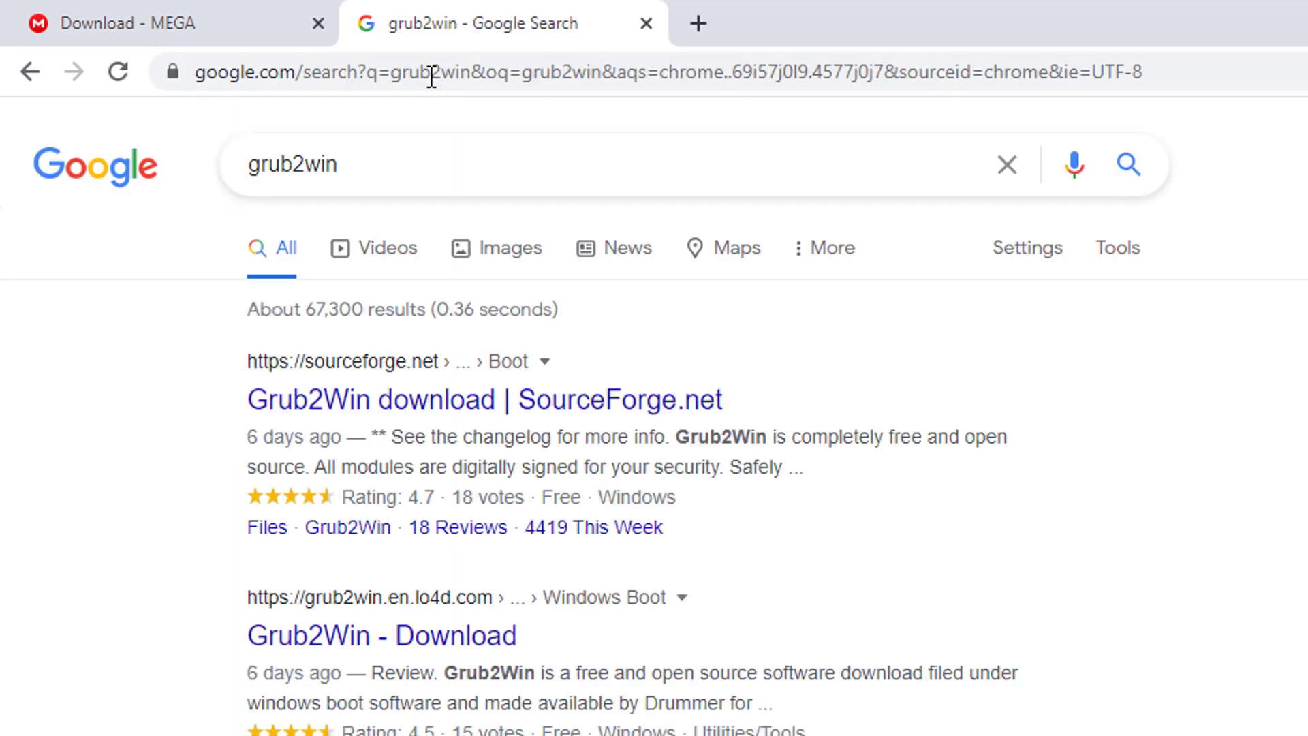
{"action": "left_click", "coordinate": [374, 404]}
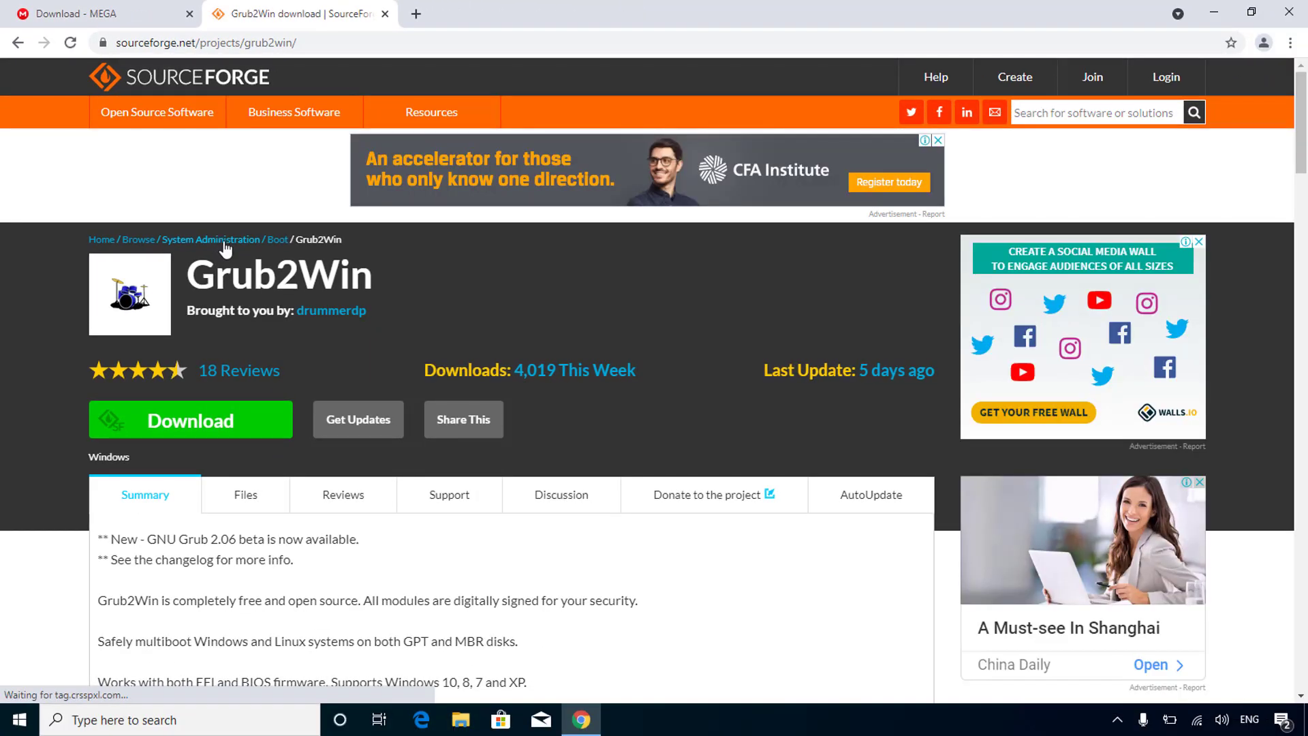
{"action": "left_click", "coordinate": [211, 435]}
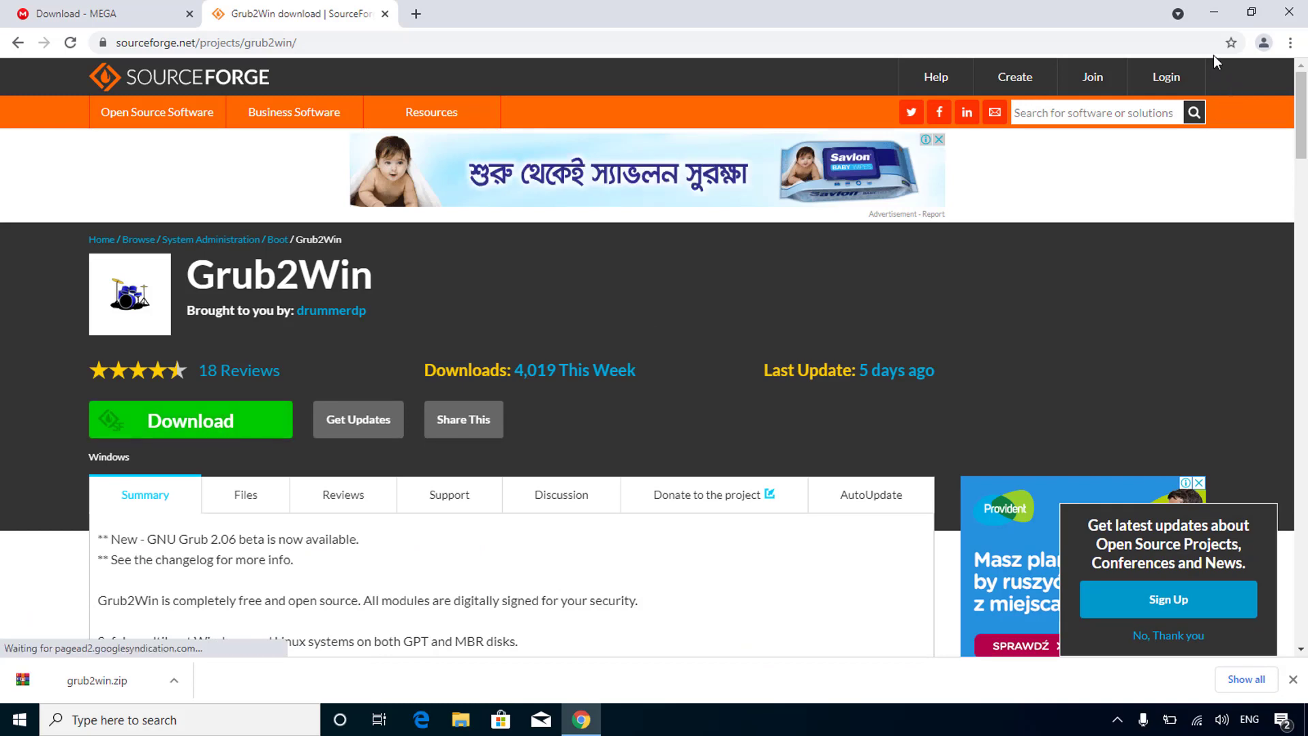
Minimize Chrome, extract the grub2win archive on the desktop into its own grub2win folder and open that folder.
{"action": "left_click", "coordinate": [1213, 11]}
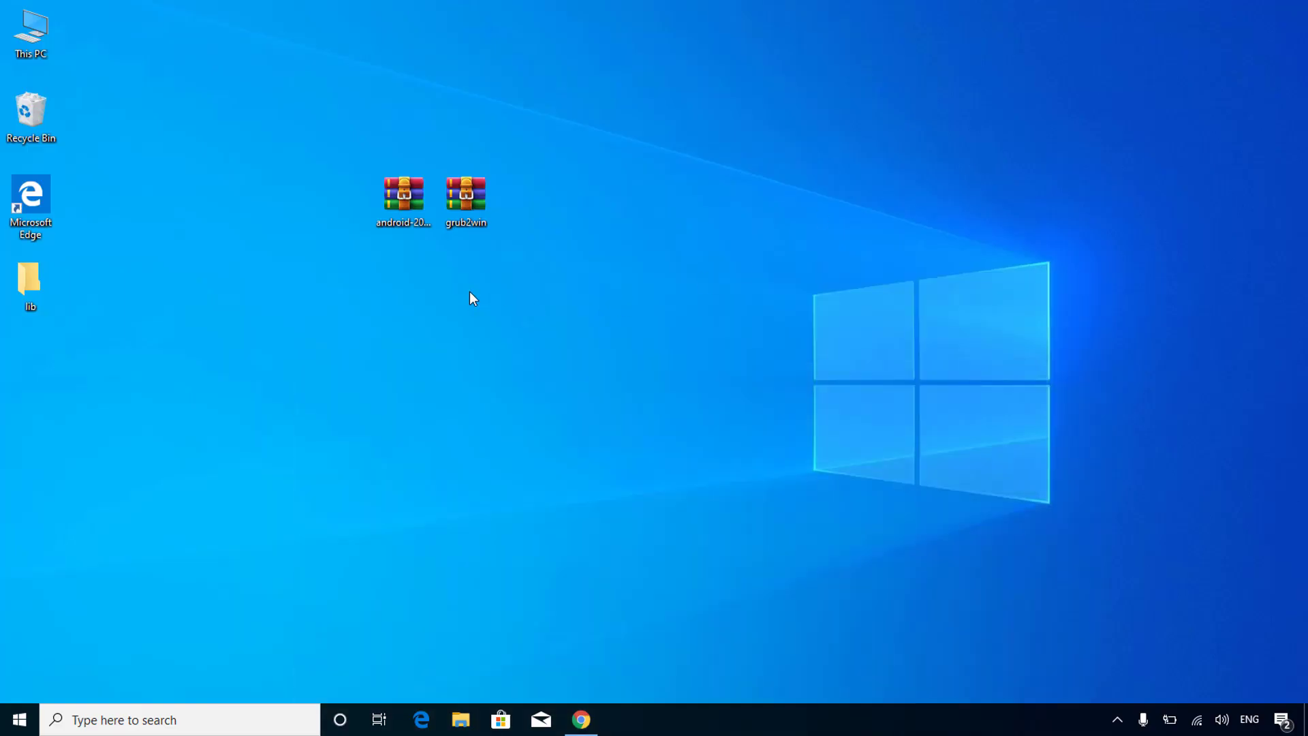
{"action": "right_click", "coordinate": [476, 206]}
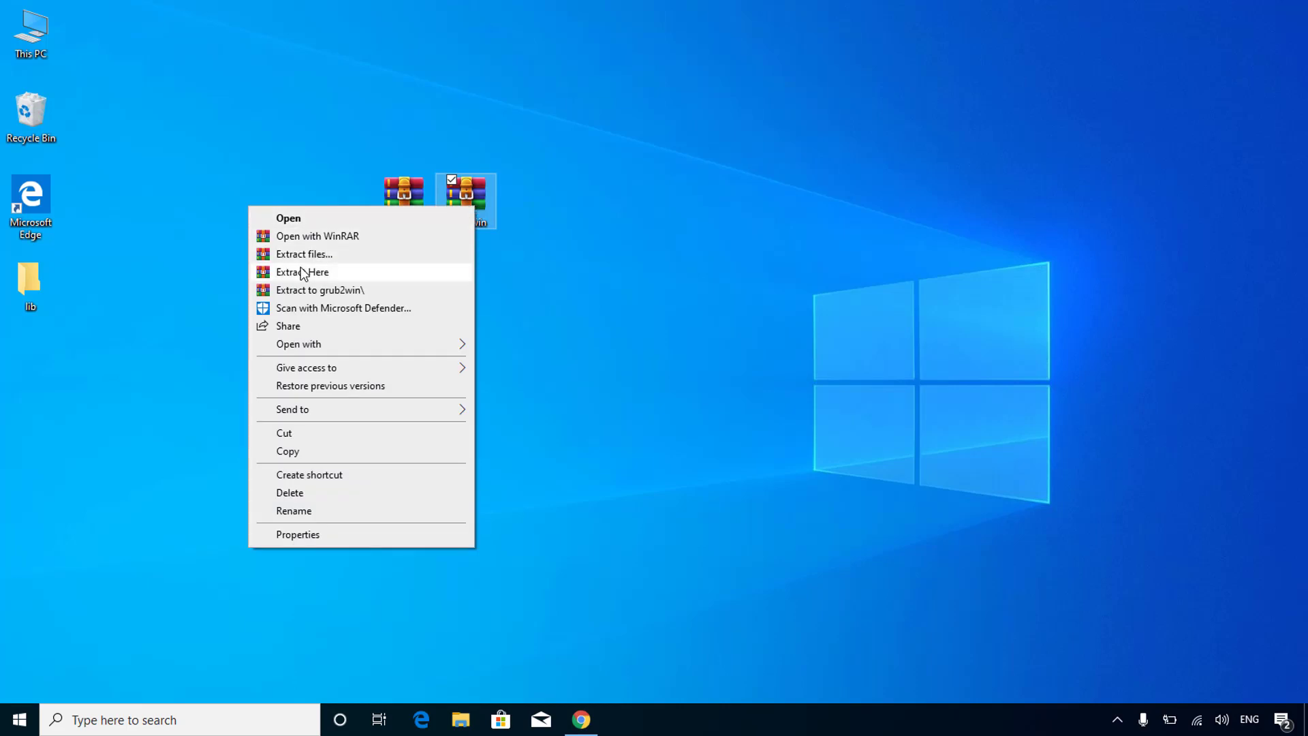
{"action": "left_click", "coordinate": [348, 293]}
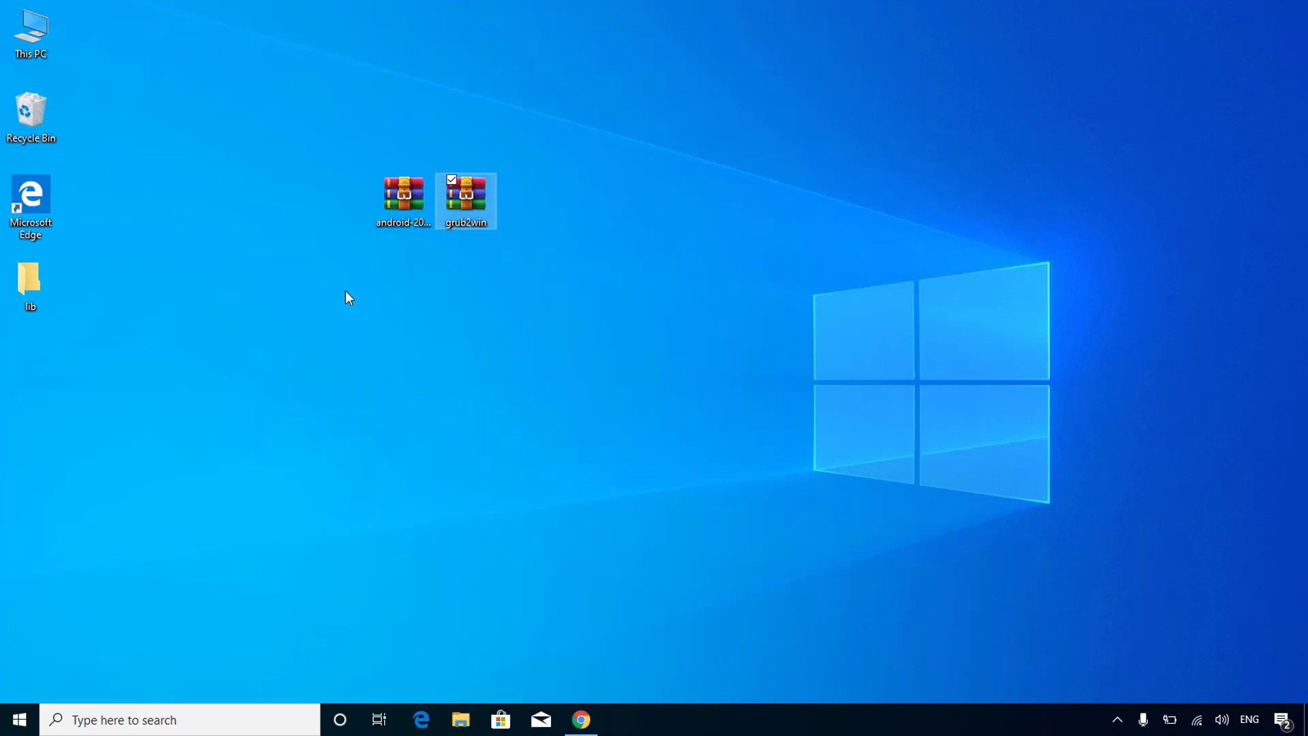
{"action": "double_click", "coordinate": [28, 376]}
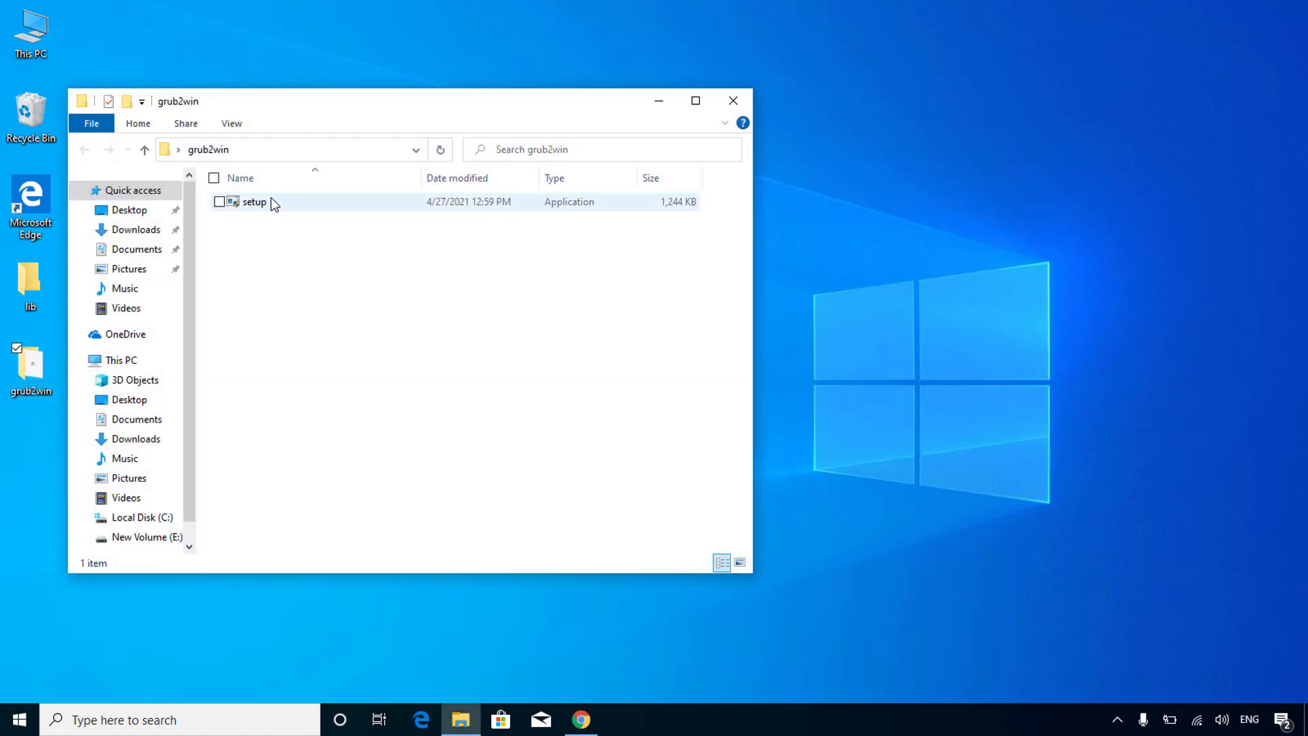
Copy the Grub2Win setup file into the root of Local Disk (C:), granting administrator permission.
{"action": "left_click", "coordinate": [268, 203]}
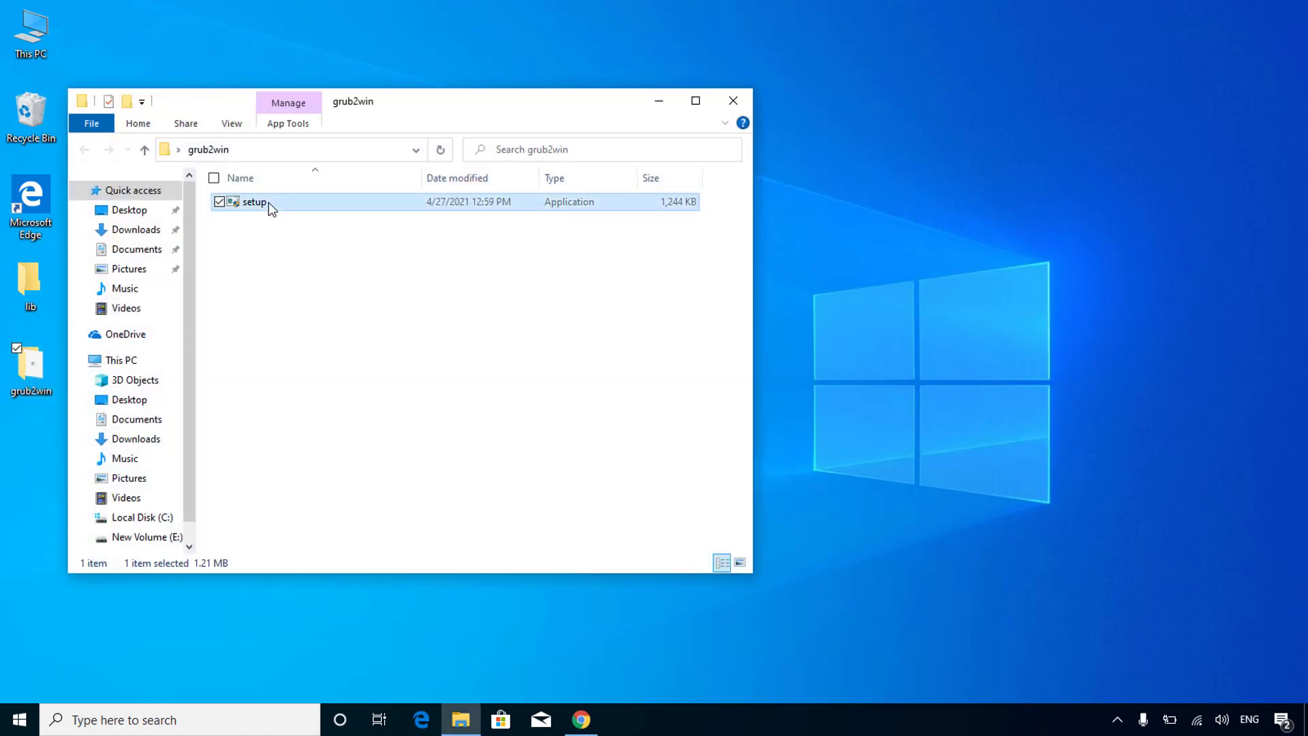
{"action": "right_click", "coordinate": [268, 202]}
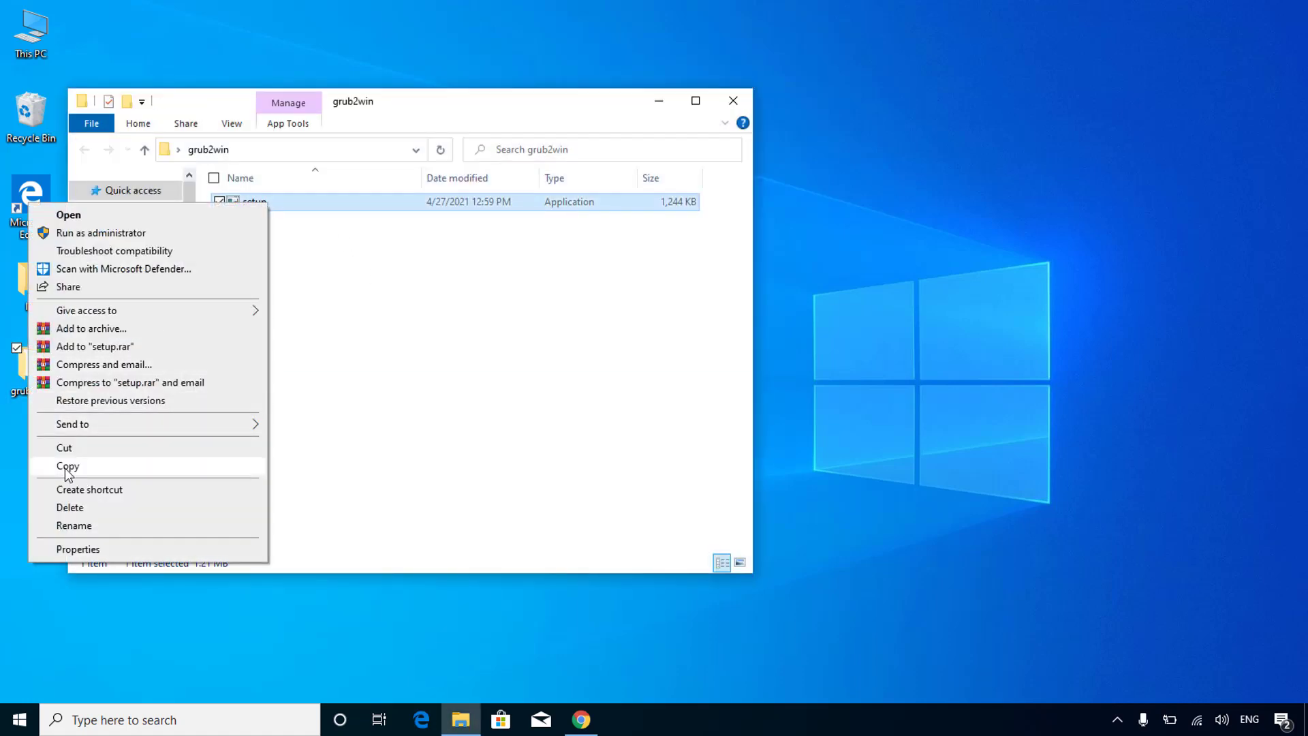
{"action": "left_click", "coordinate": [68, 466]}
{"action": "left_click", "coordinate": [121, 360]}
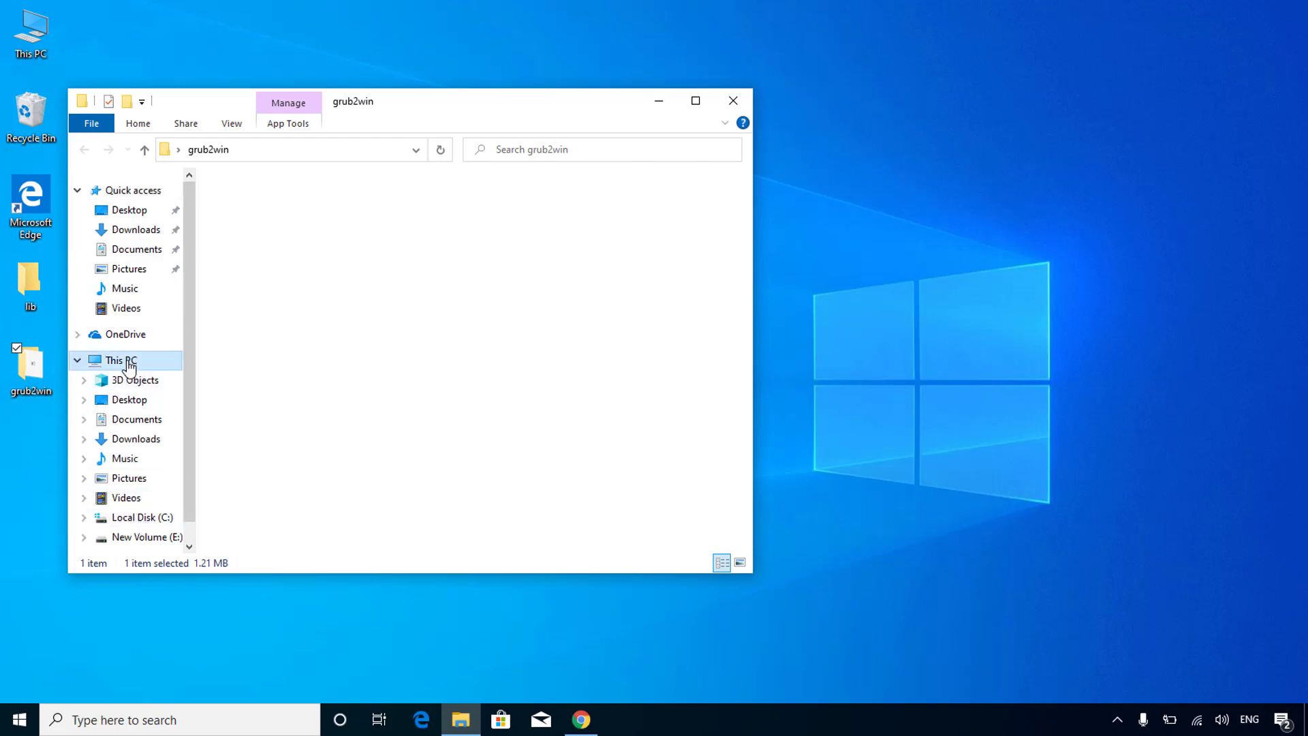
{"action": "double_click", "coordinate": [334, 420]}
{"action": "right_click", "coordinate": [376, 430]}
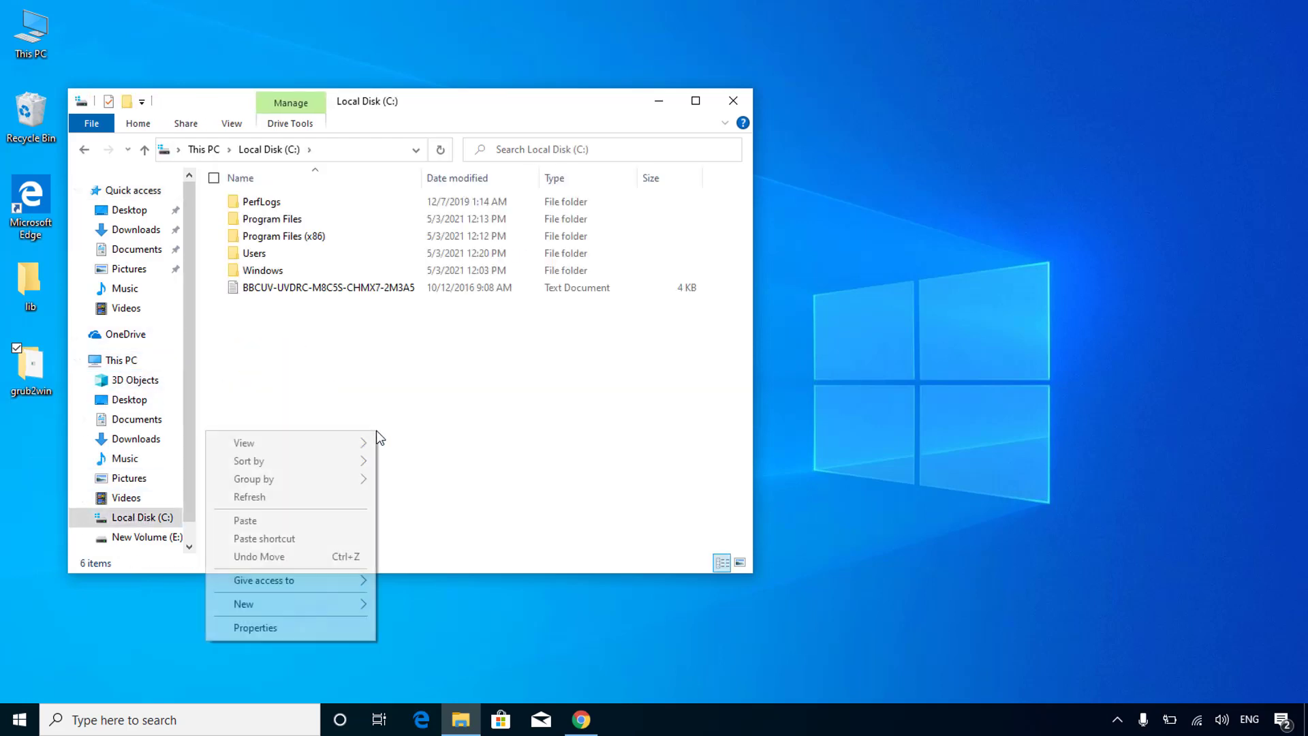
{"action": "left_click", "coordinate": [265, 518]}
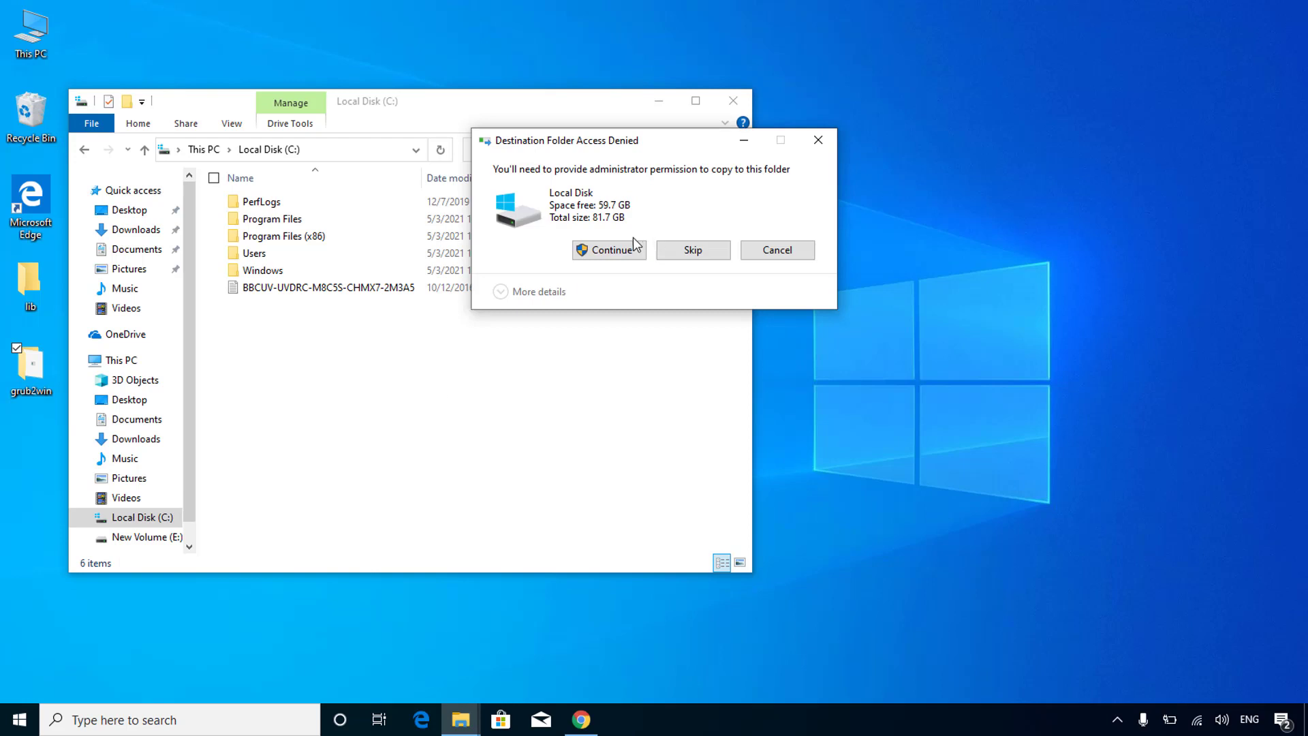
{"action": "left_click", "coordinate": [635, 245]}
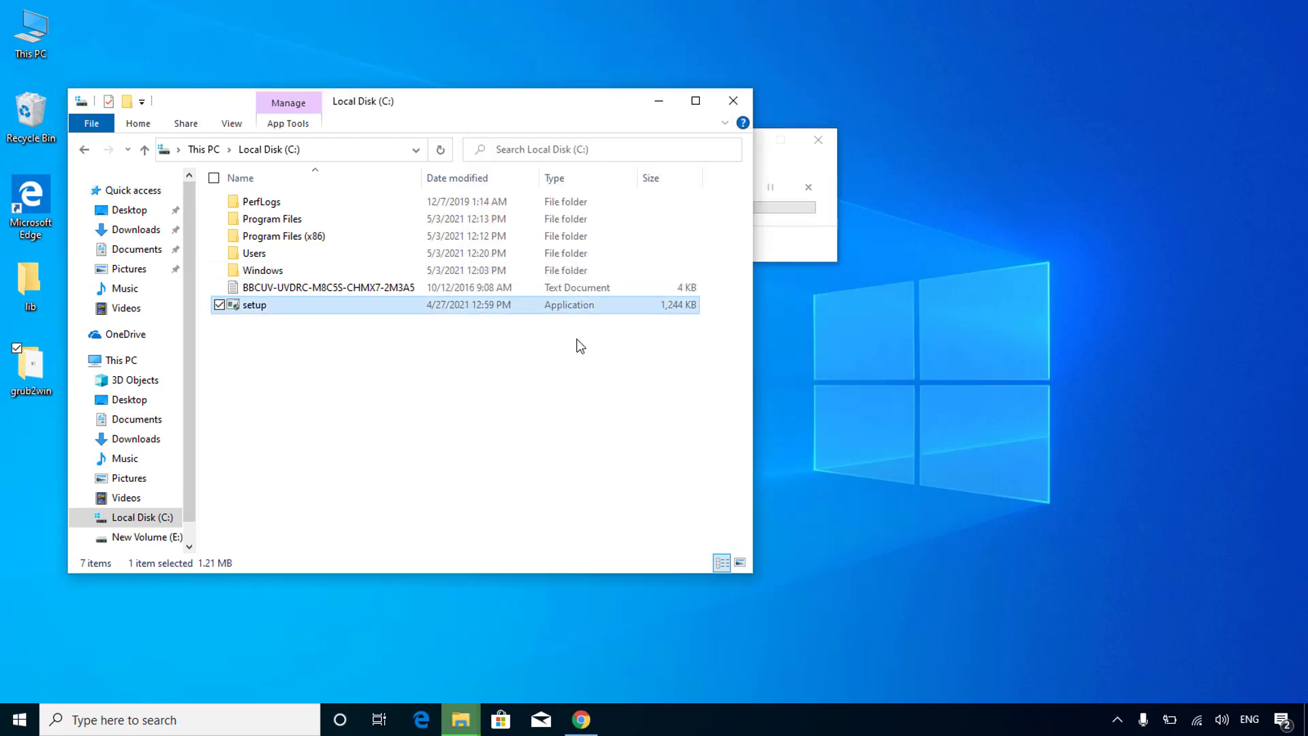
{"action": "left_click", "coordinate": [293, 342]}
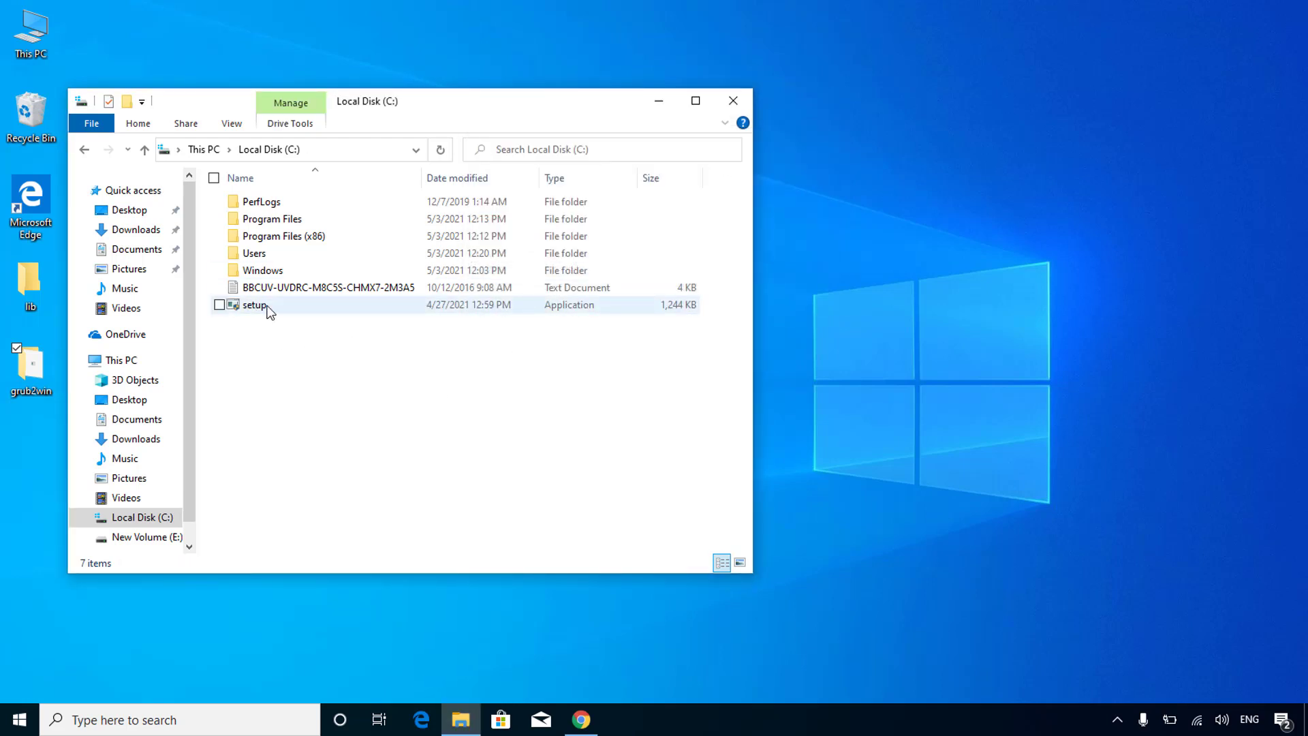
Run setup from C:, download the Grub2Win modules, and install to drive C: with the default options, finishing by launching Grub2Win.
{"action": "left_click", "coordinate": [268, 311]}
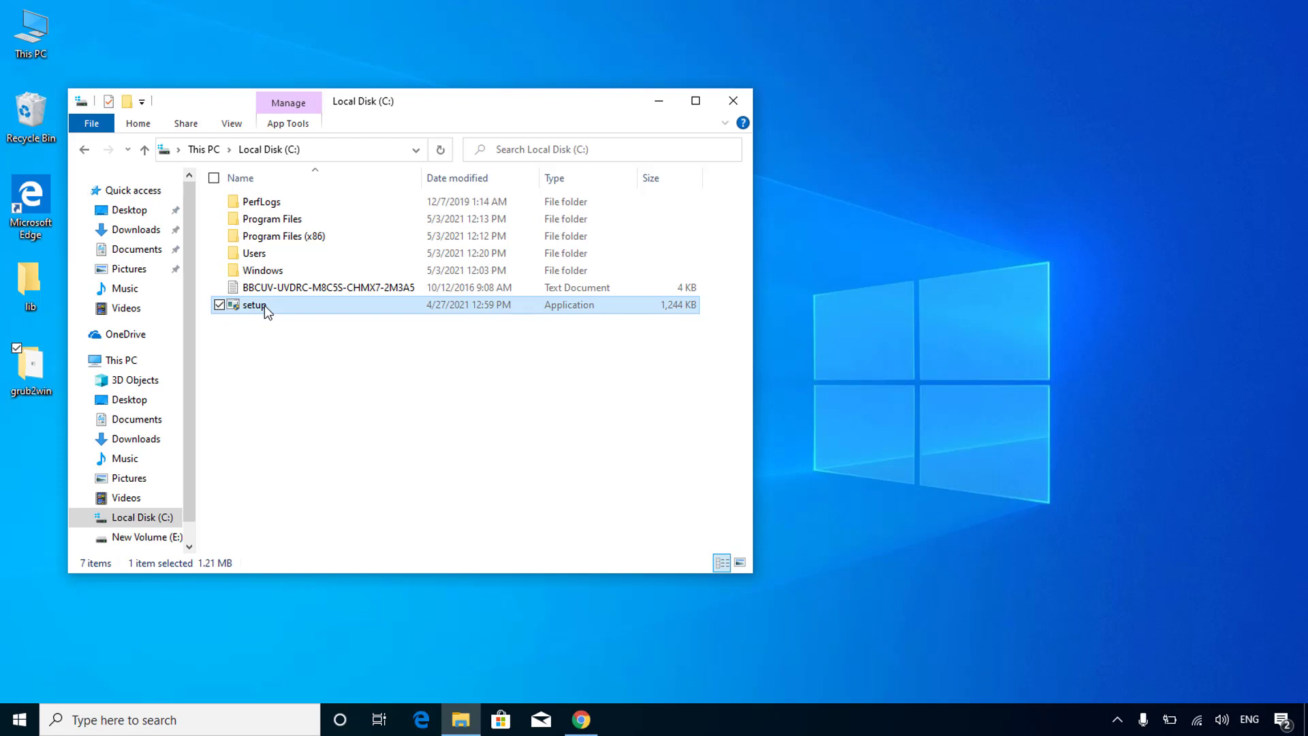
{"action": "double_click", "coordinate": [265, 305]}
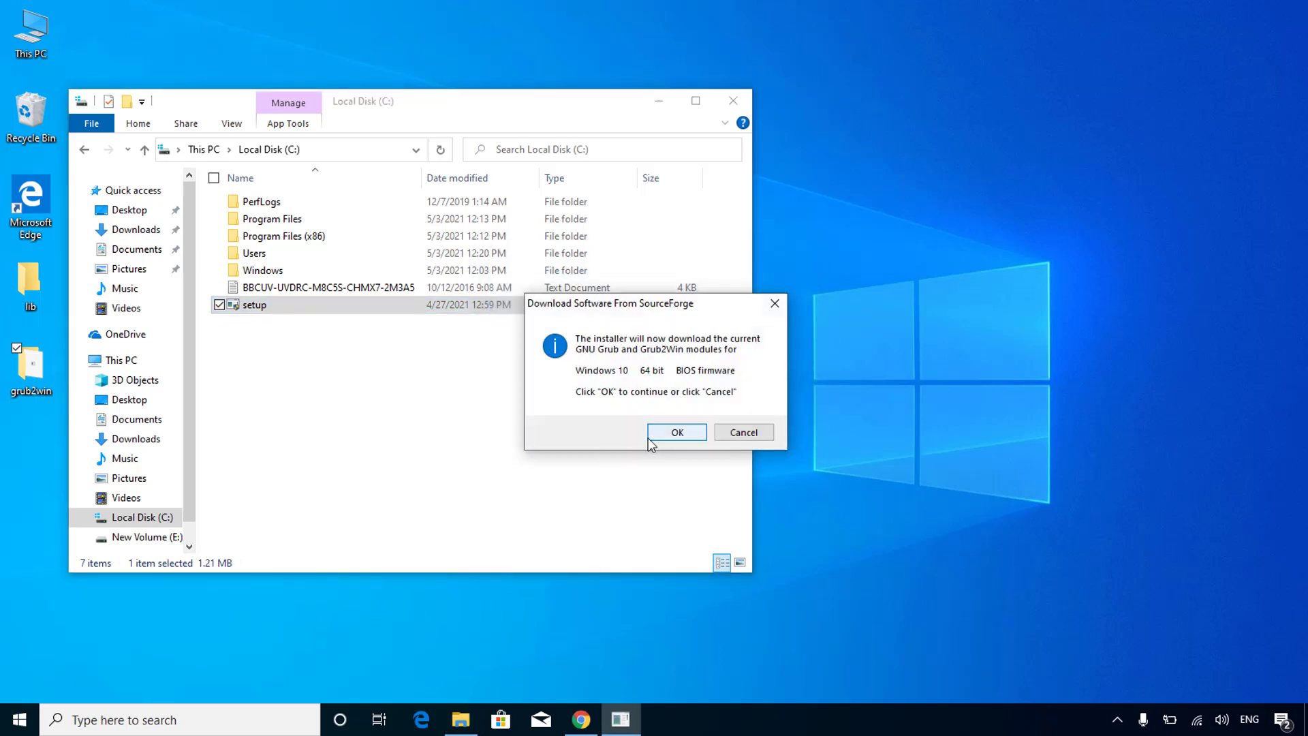
{"action": "left_click", "coordinate": [670, 435]}
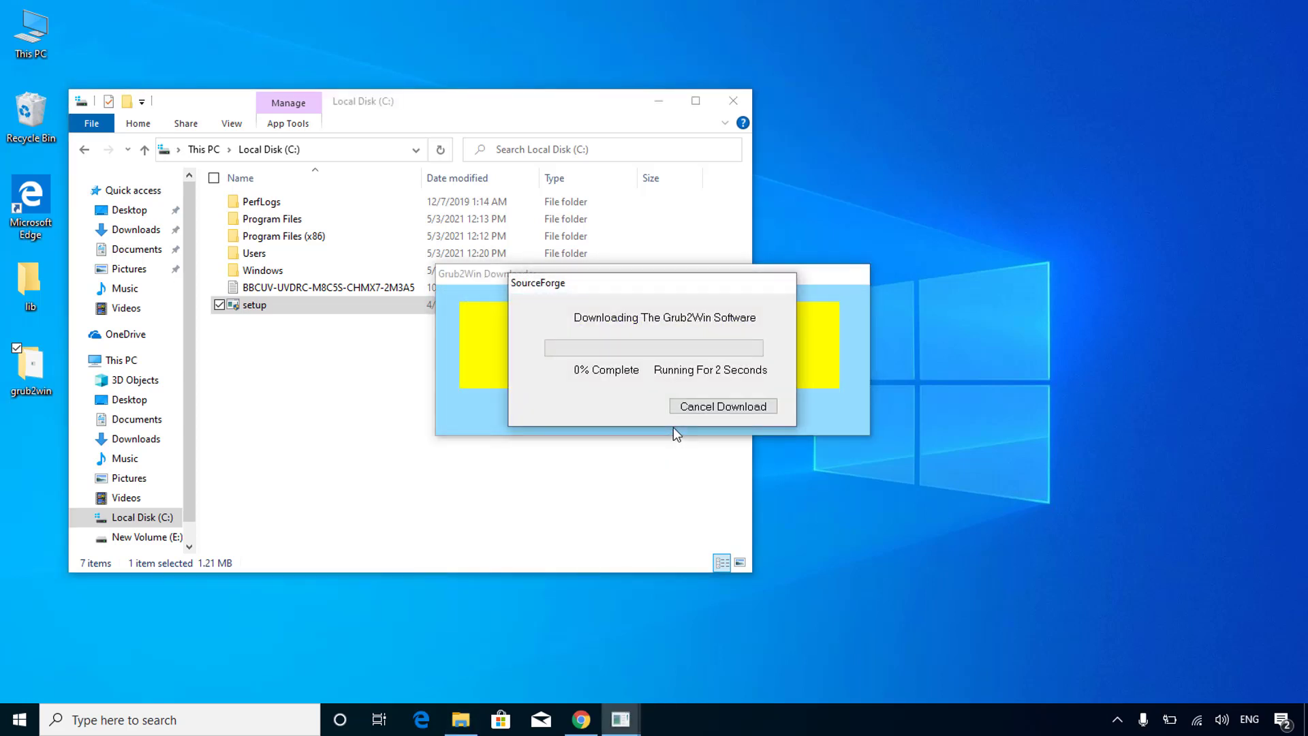
{"action": "left_click", "coordinate": [733, 101]}
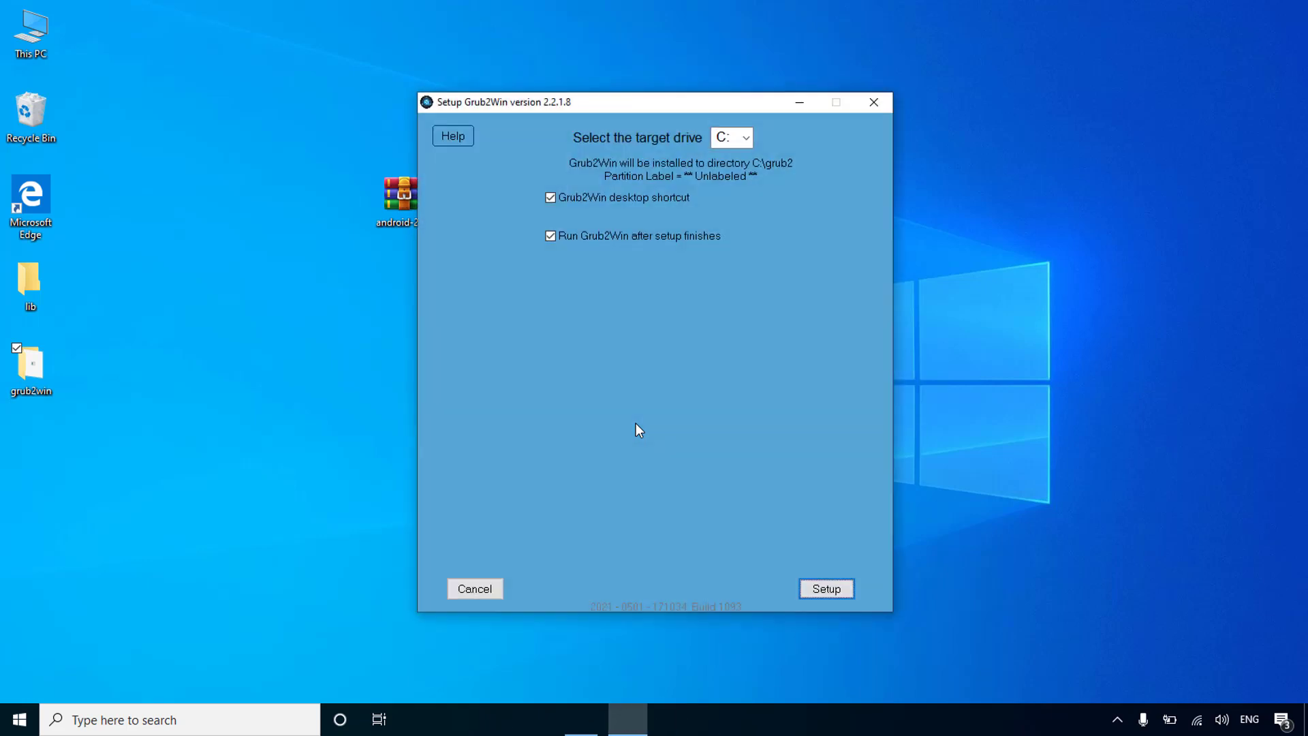
{"action": "left_click", "coordinate": [829, 589]}
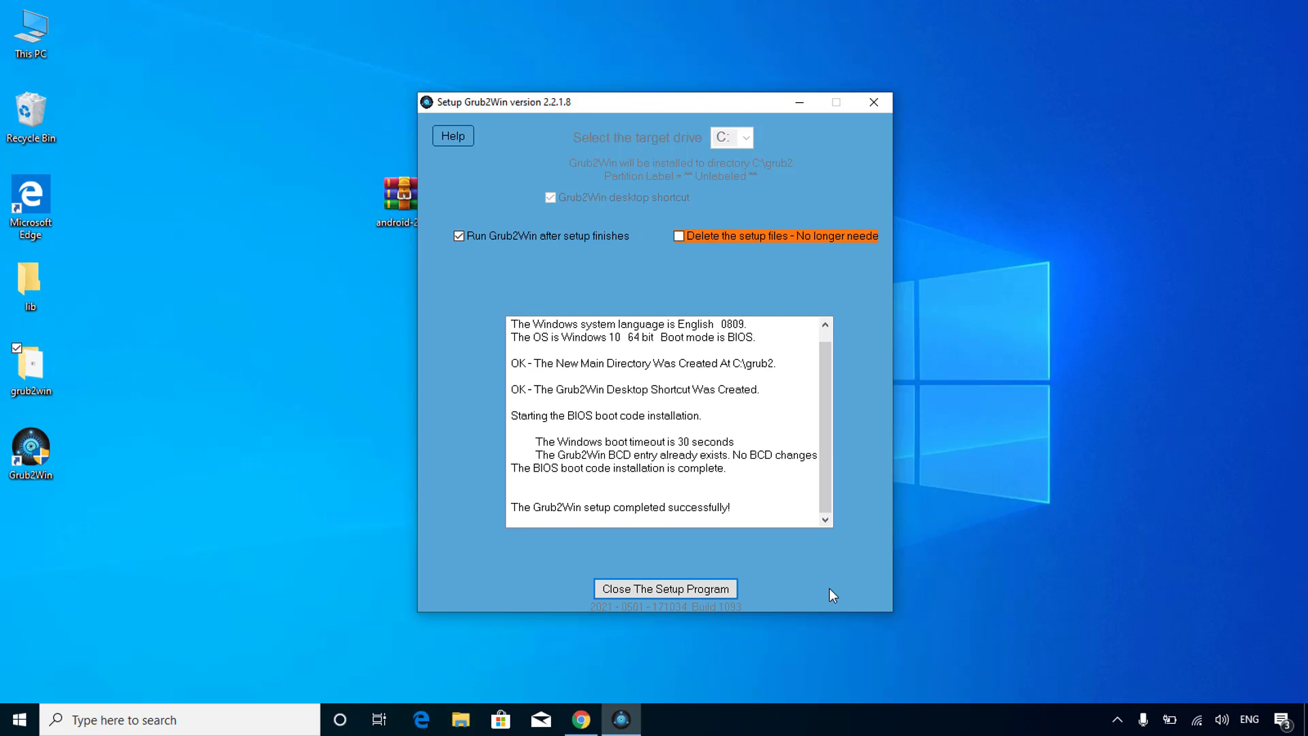
{"action": "left_click", "coordinate": [683, 593]}
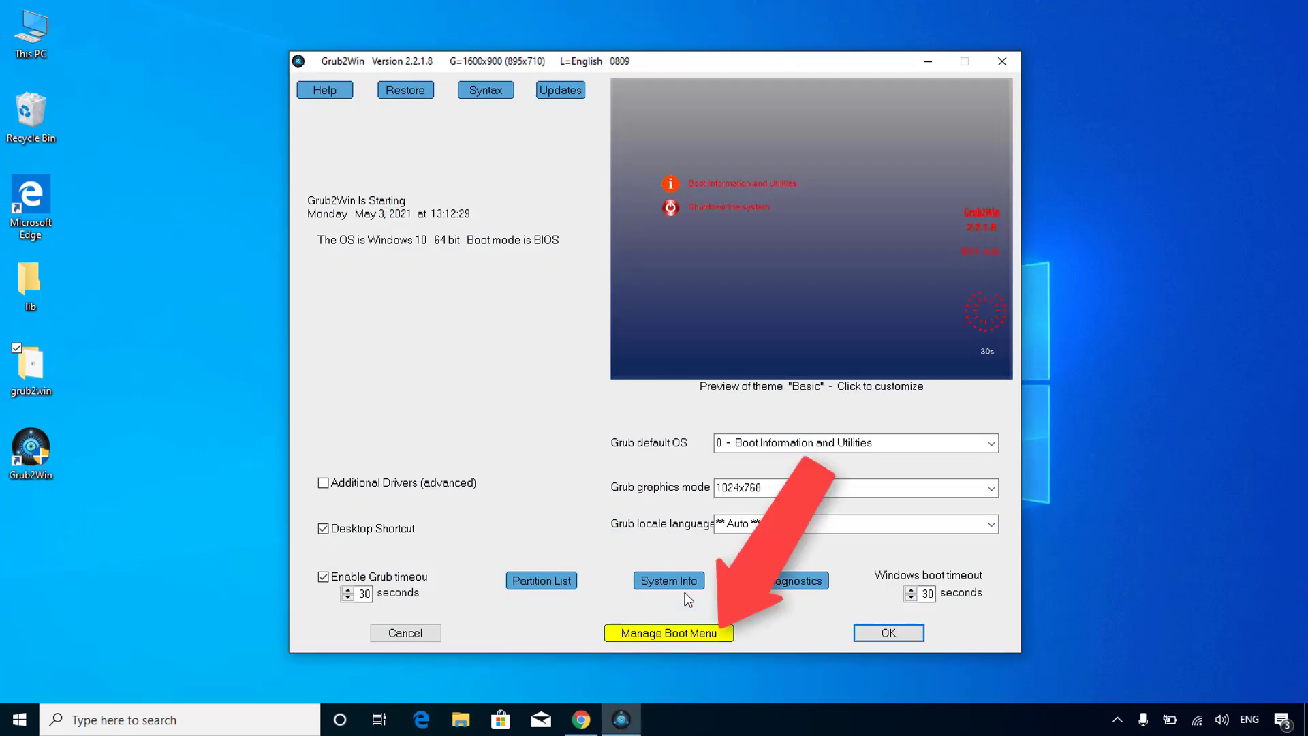
Add a new Grub2Win boot menu entry of type android with the title Android TV.
{"action": "left_click", "coordinate": [702, 634]}
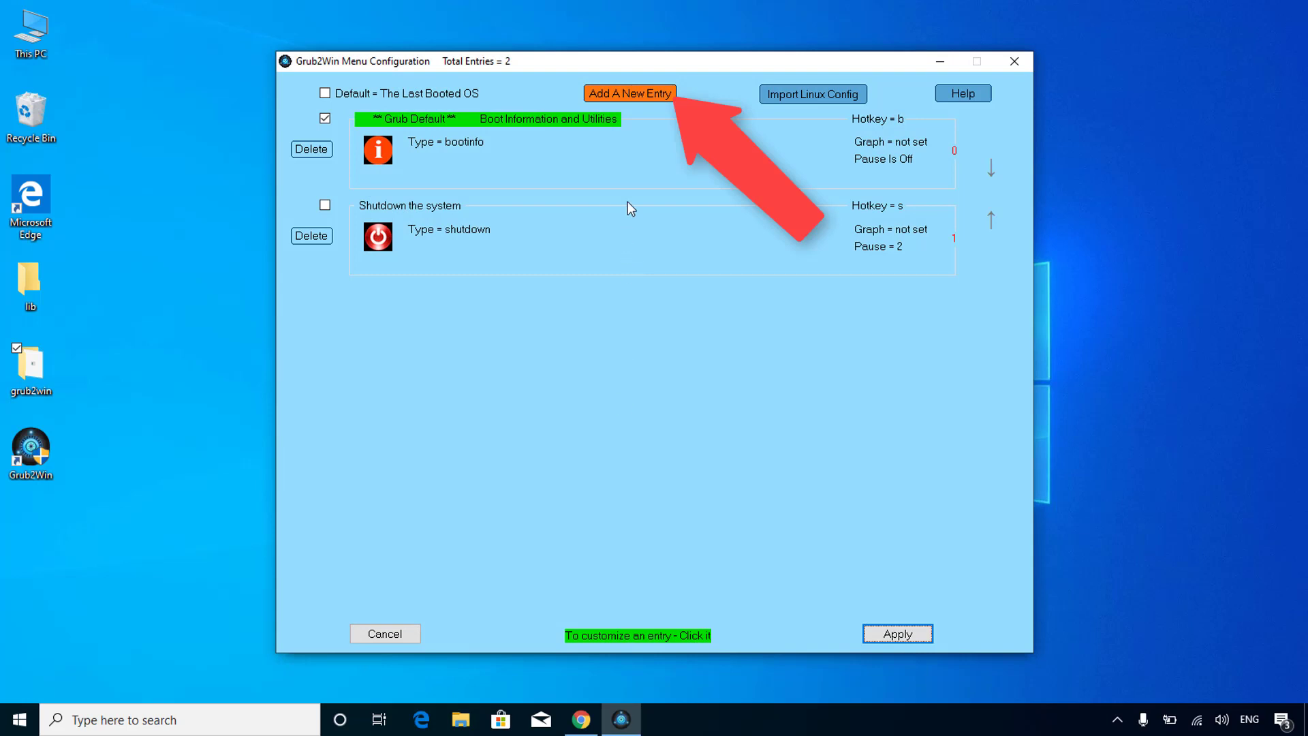
{"action": "left_click", "coordinate": [636, 93]}
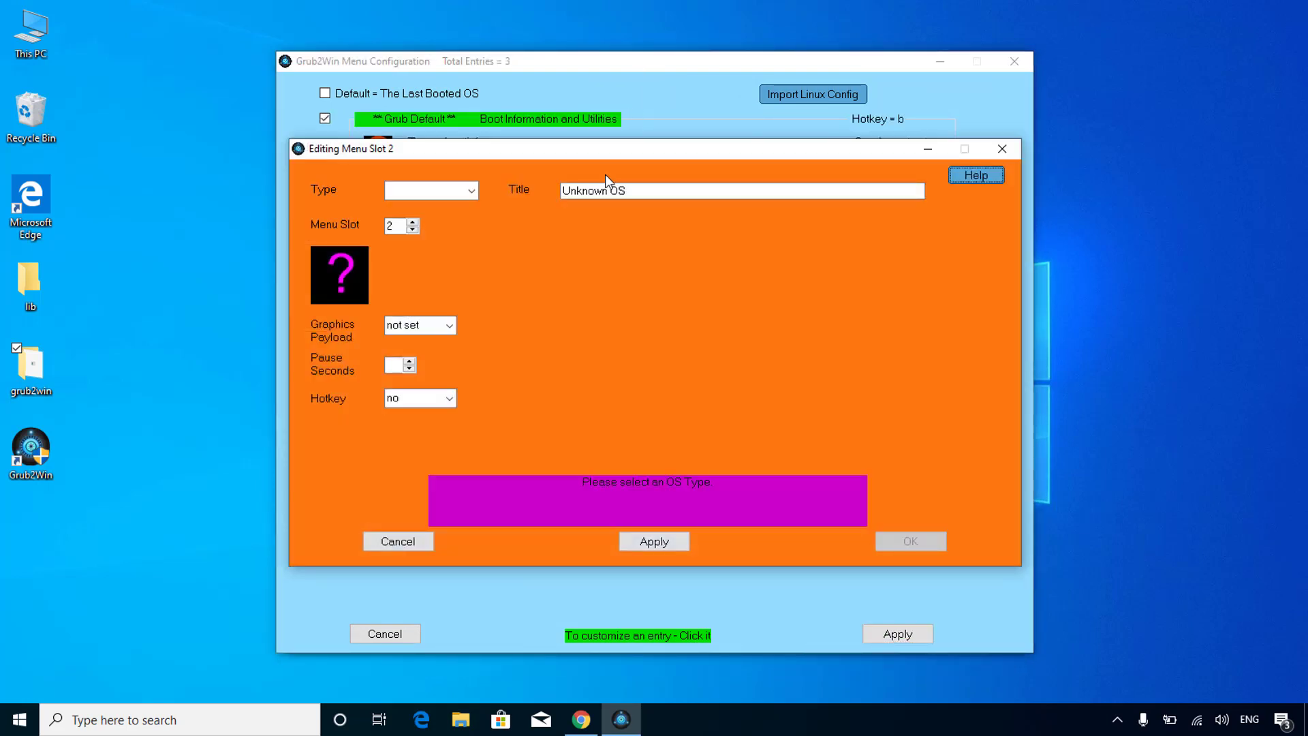
{"action": "left_click", "coordinate": [470, 191]}
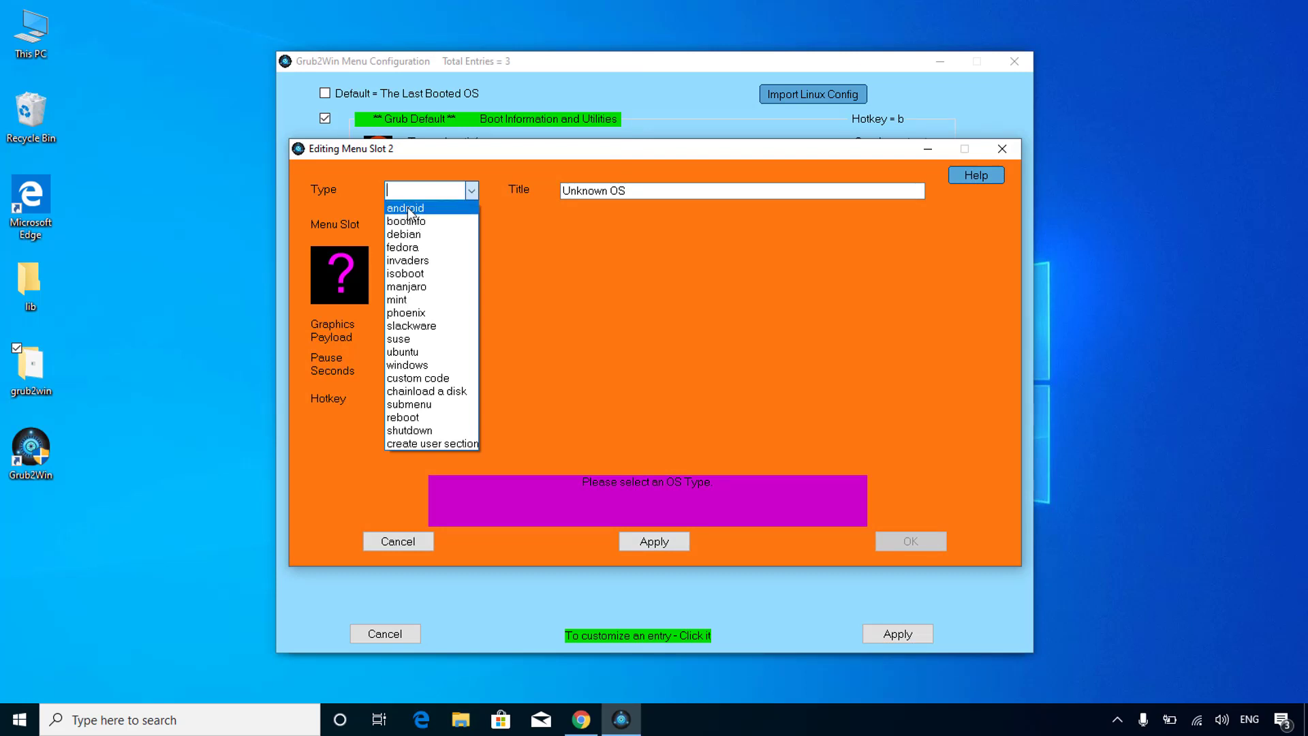
{"action": "left_click", "coordinate": [413, 208]}
{"action": "left_click", "coordinate": [661, 191]}
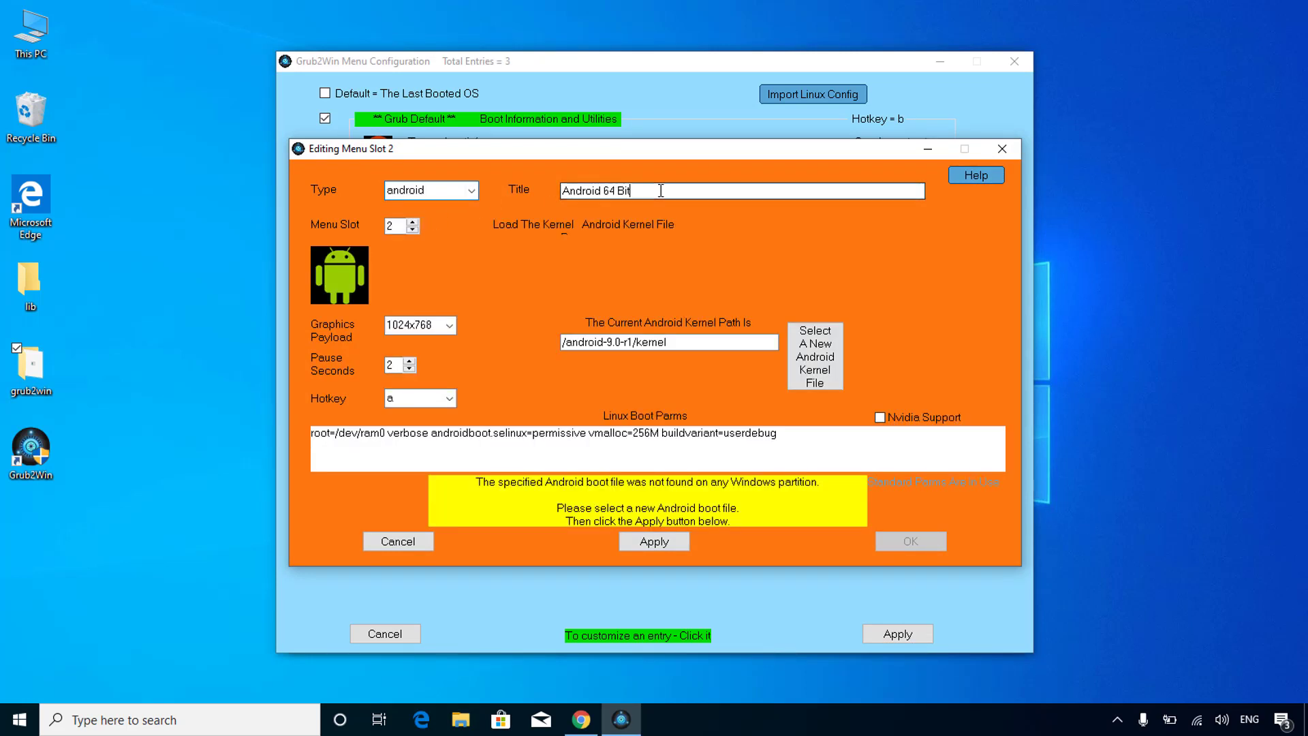
{"action": "key", "text": "BackSpace"}
{"action": "key", "text": "BackSpace"}
{"action": "key", "text": "BackSpace"}
{"action": "key", "text": "BackSpace"}
{"action": "key", "text": "BackSpace"}
{"action": "key", "text": "BackSpace"}
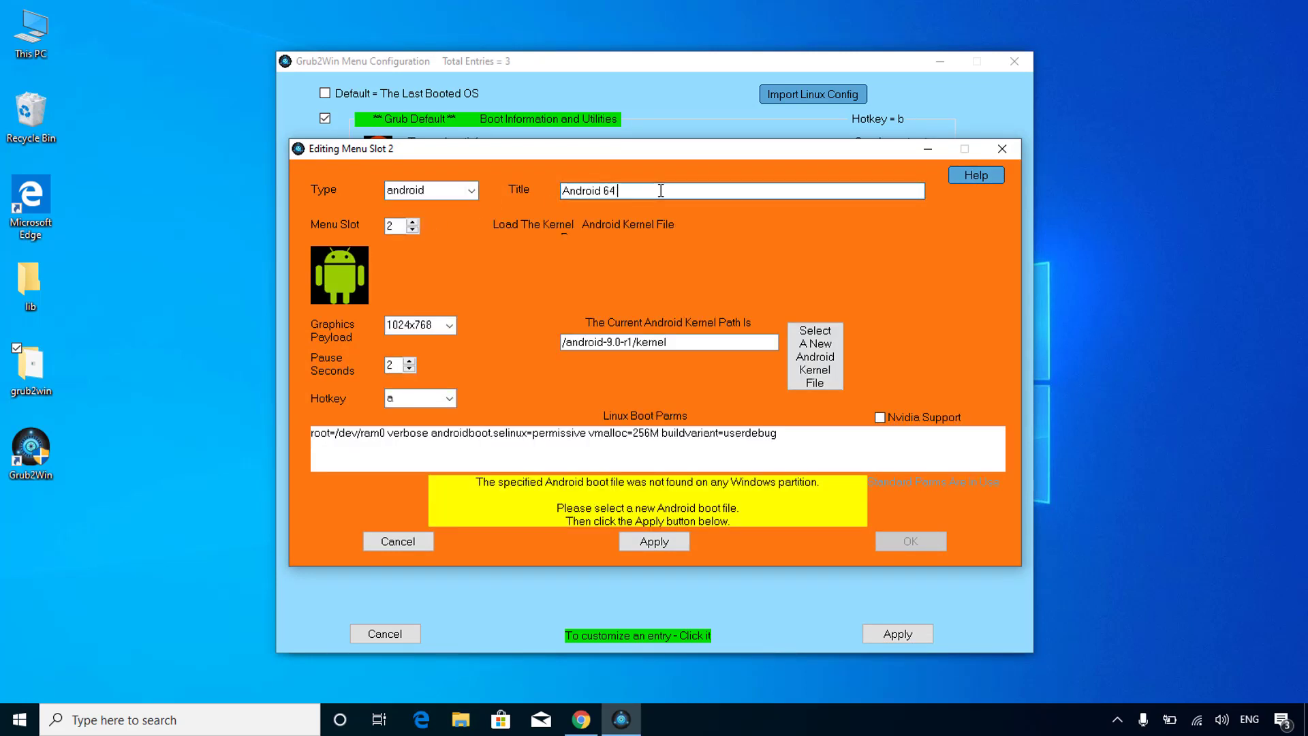
{"action": "type", "text": "TV"}
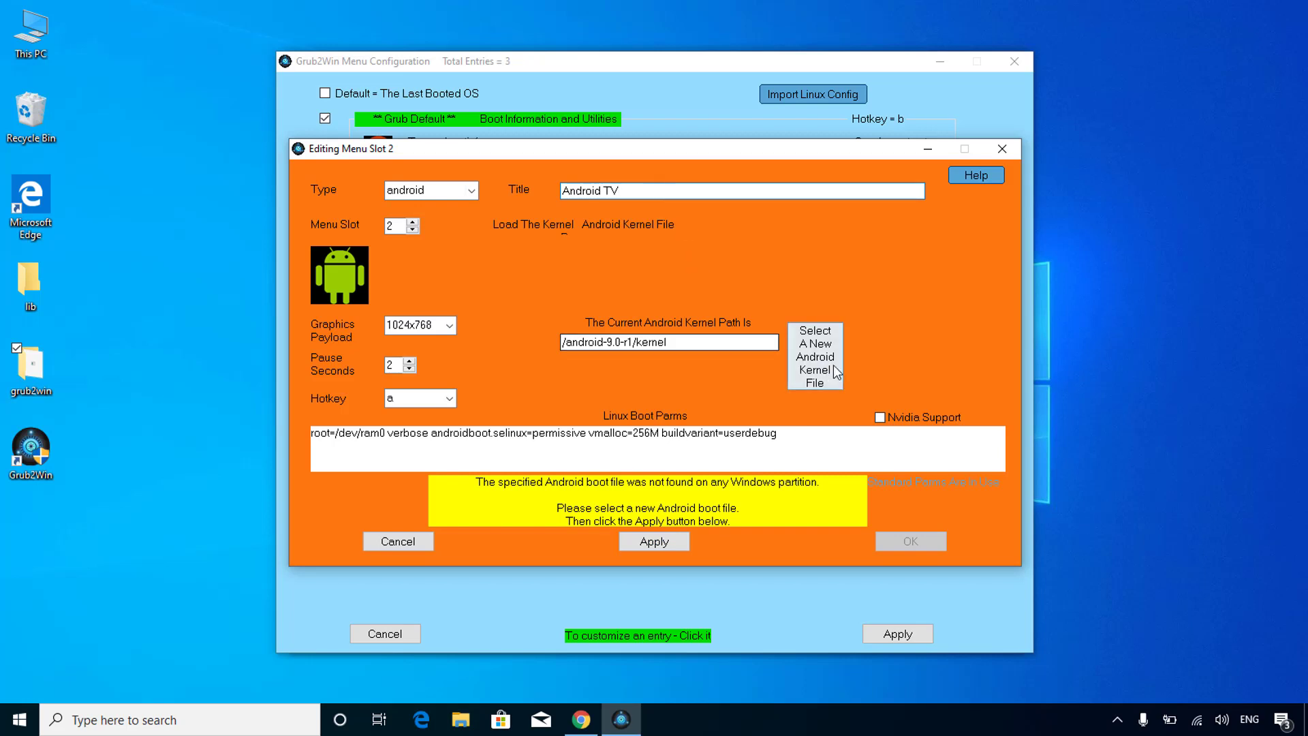
Set the Android TV entry's kernel file to E:\android-2019-06-11\kernel and save the entry.
{"action": "left_click", "coordinate": [811, 359]}
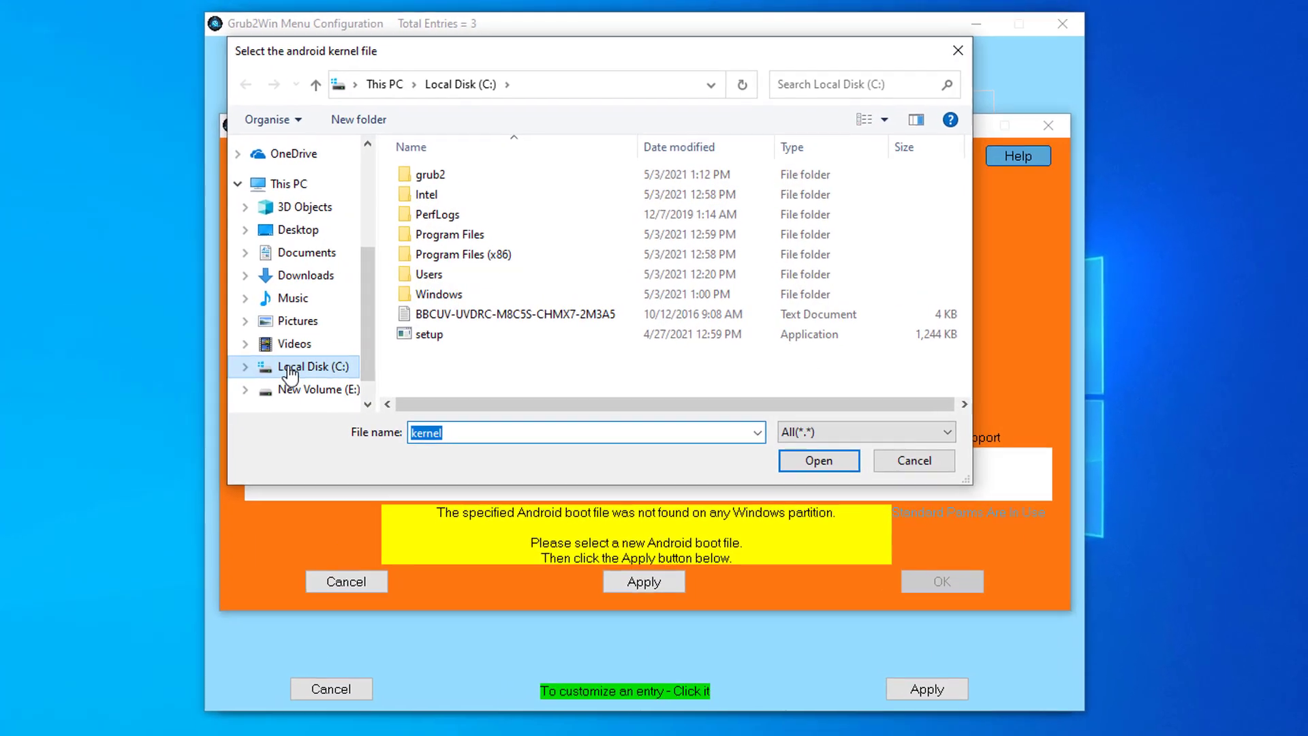
{"action": "scroll", "coordinate": [347, 360], "scroll_direction": "down", "scroll_amount": 1}
{"action": "left_click", "coordinate": [365, 353]}
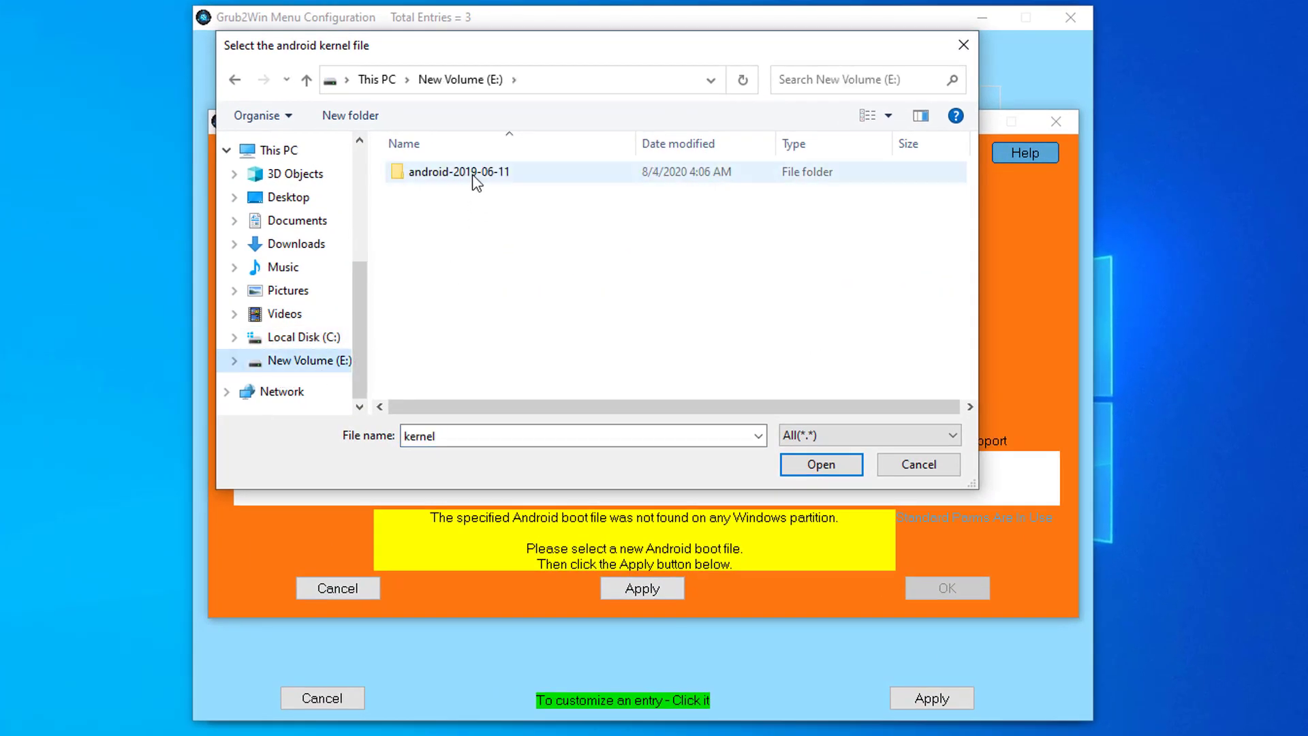
{"action": "double_click", "coordinate": [450, 172]}
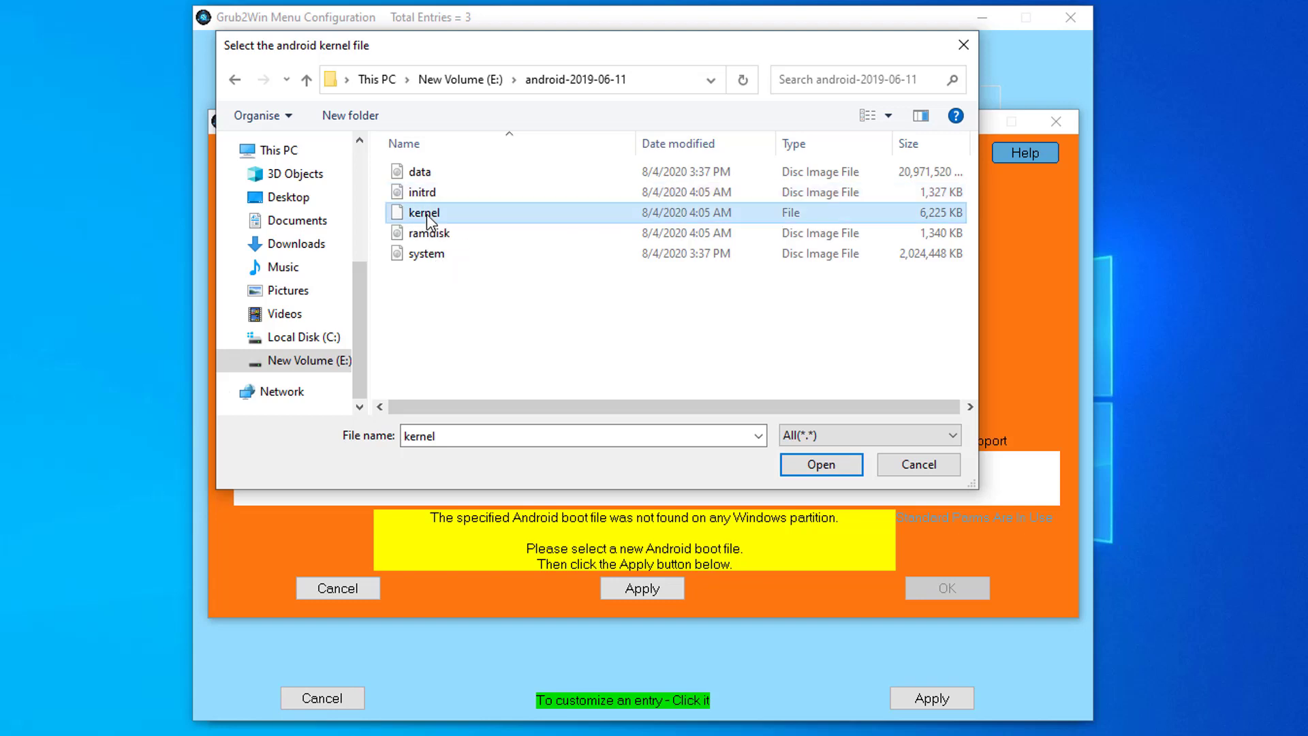
{"action": "double_click", "coordinate": [427, 214]}
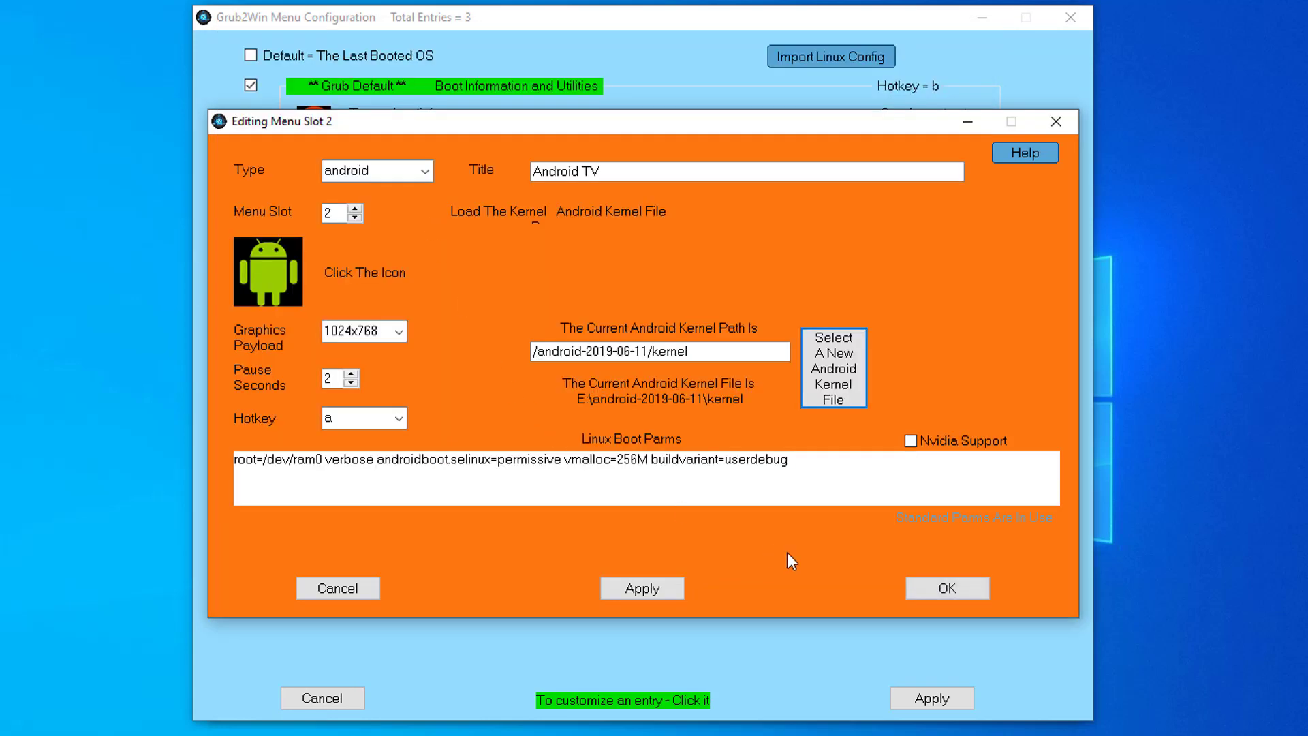
{"action": "left_click", "coordinate": [943, 592]}
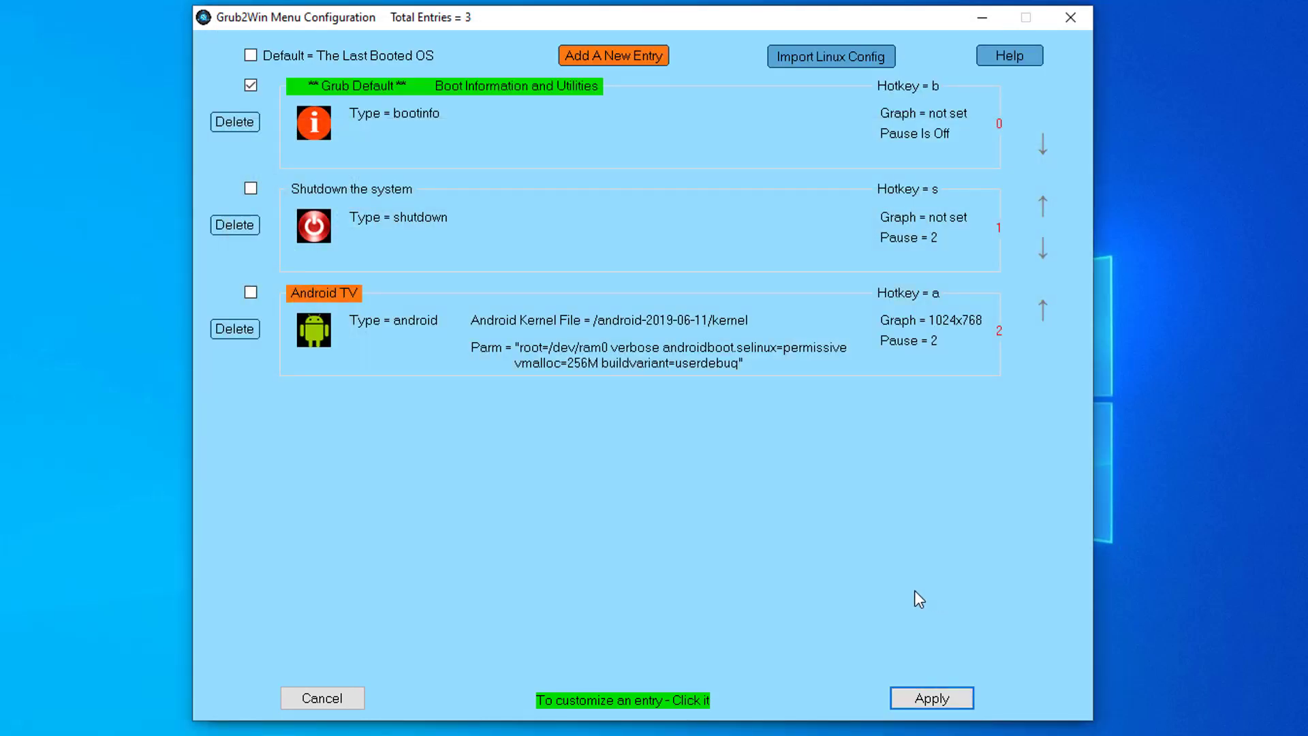
Reorder the boot menu as Android TV, Shutdown the system, Boot Information and Utilities, then apply the configuration and close Grub2Win.
{"action": "left_click", "coordinate": [1043, 310]}
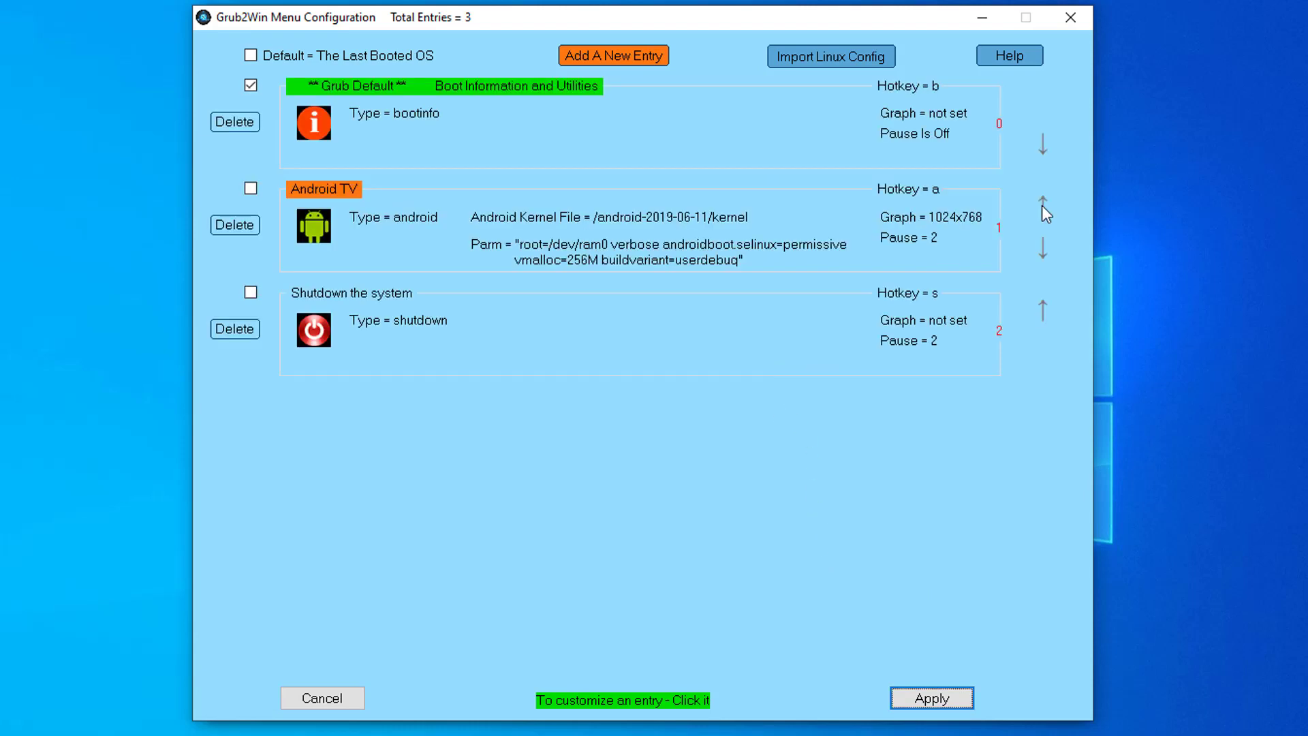
{"action": "left_click", "coordinate": [1044, 205]}
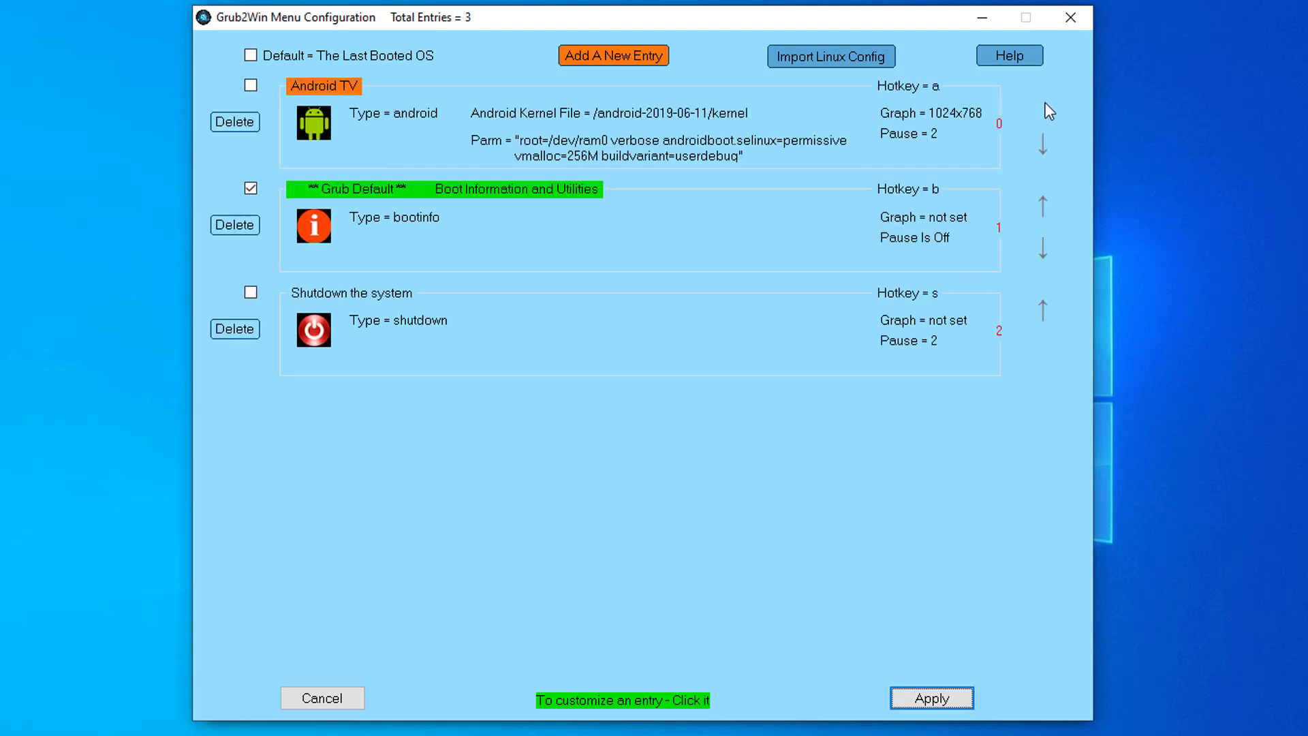
{"action": "left_click", "coordinate": [1044, 250]}
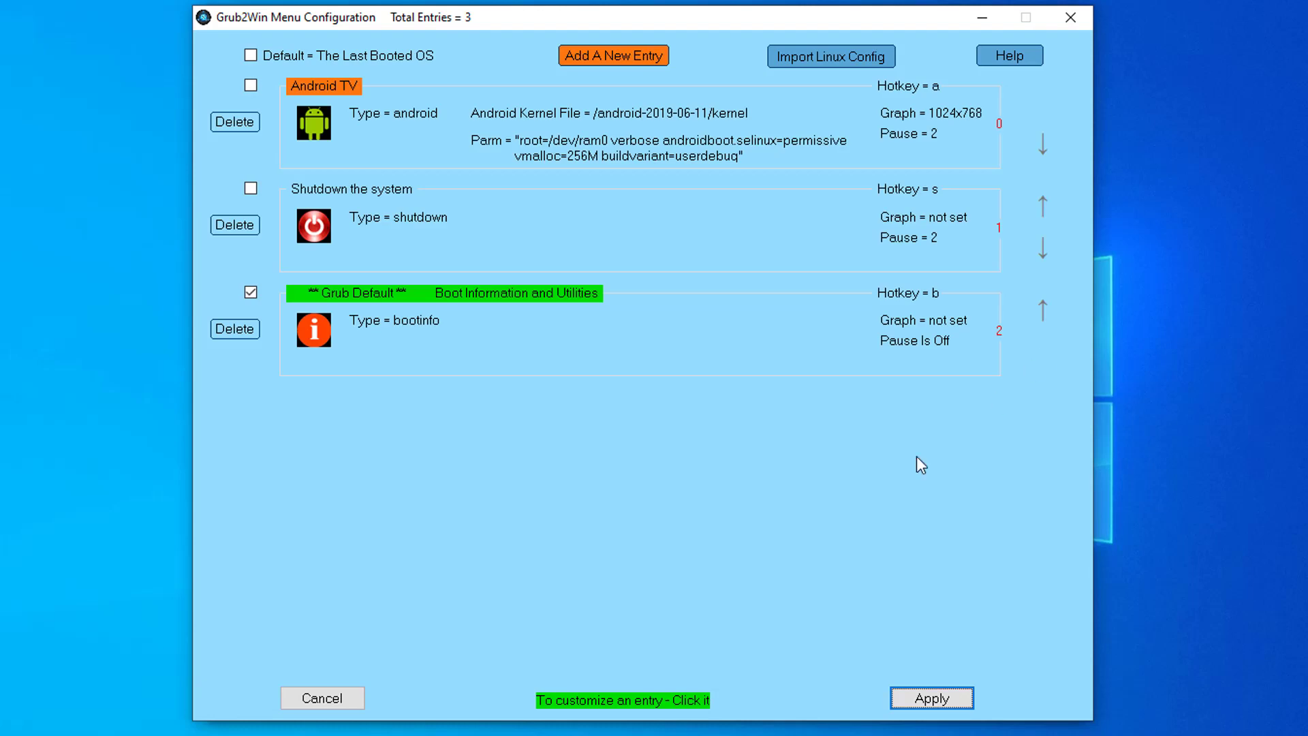
{"action": "left_click", "coordinate": [933, 699]}
{"action": "left_click", "coordinate": [919, 699]}
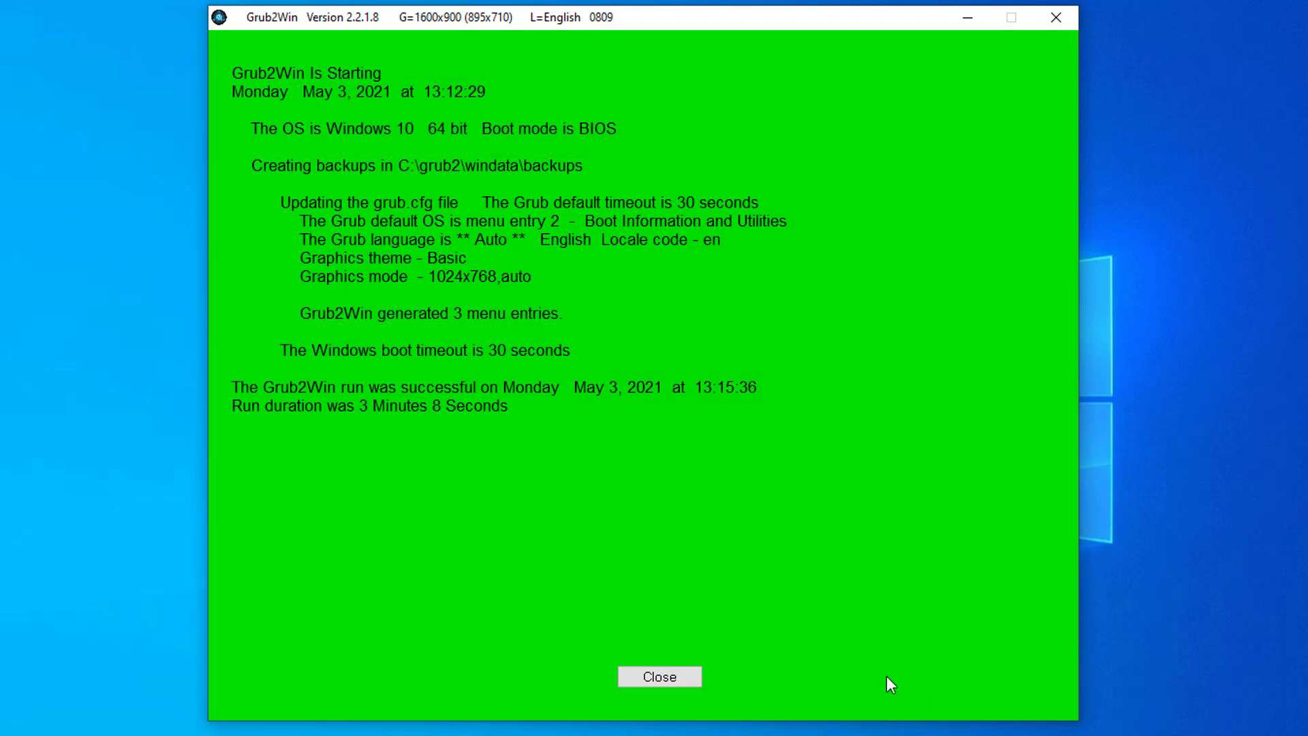
{"action": "left_click", "coordinate": [672, 677]}
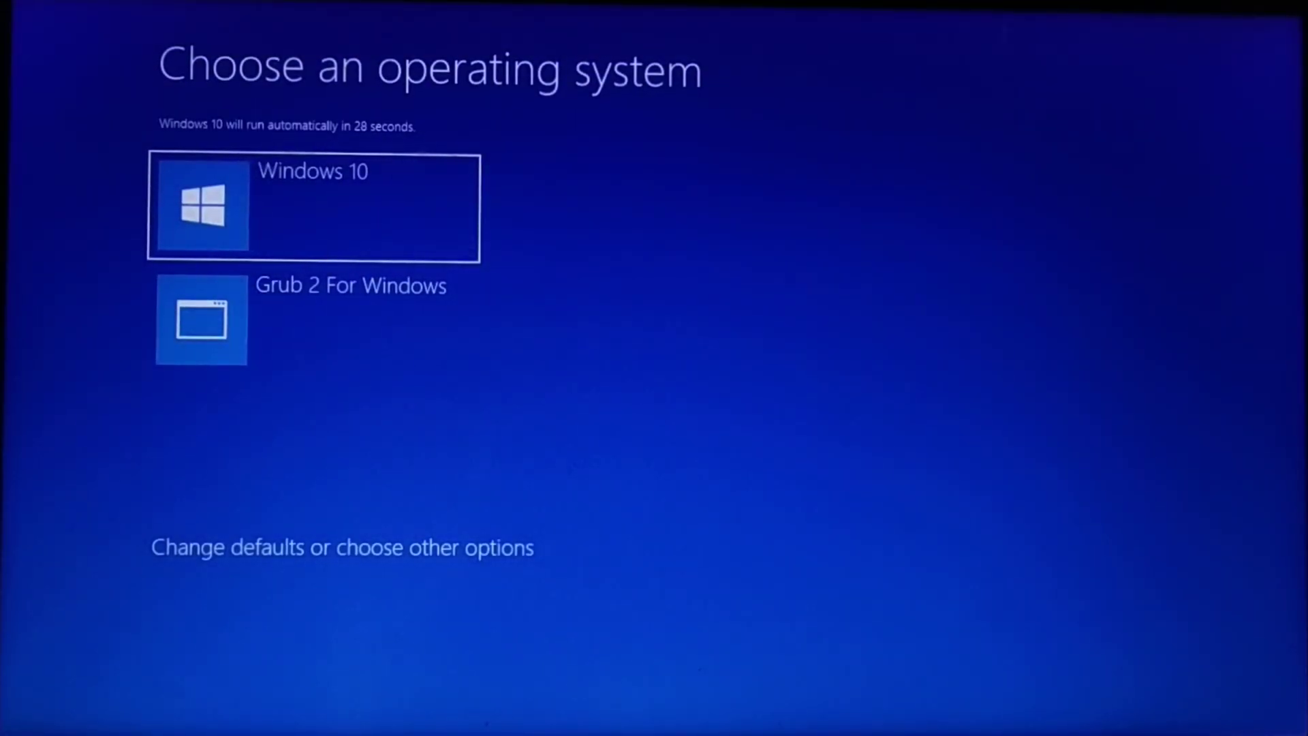
Boot Grub 2 For Windows from the Windows operating system selection screen.
{"action": "key", "text": "Down"}
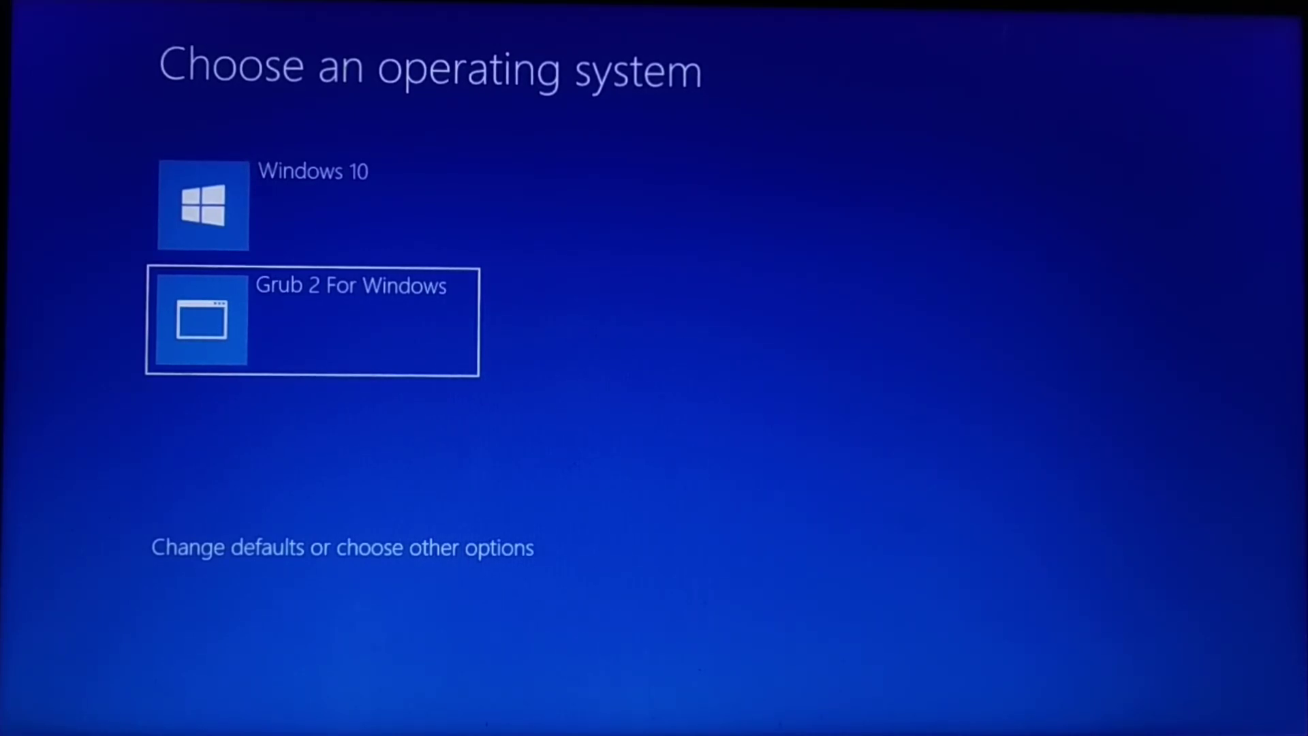
{"action": "key", "text": "Return"}
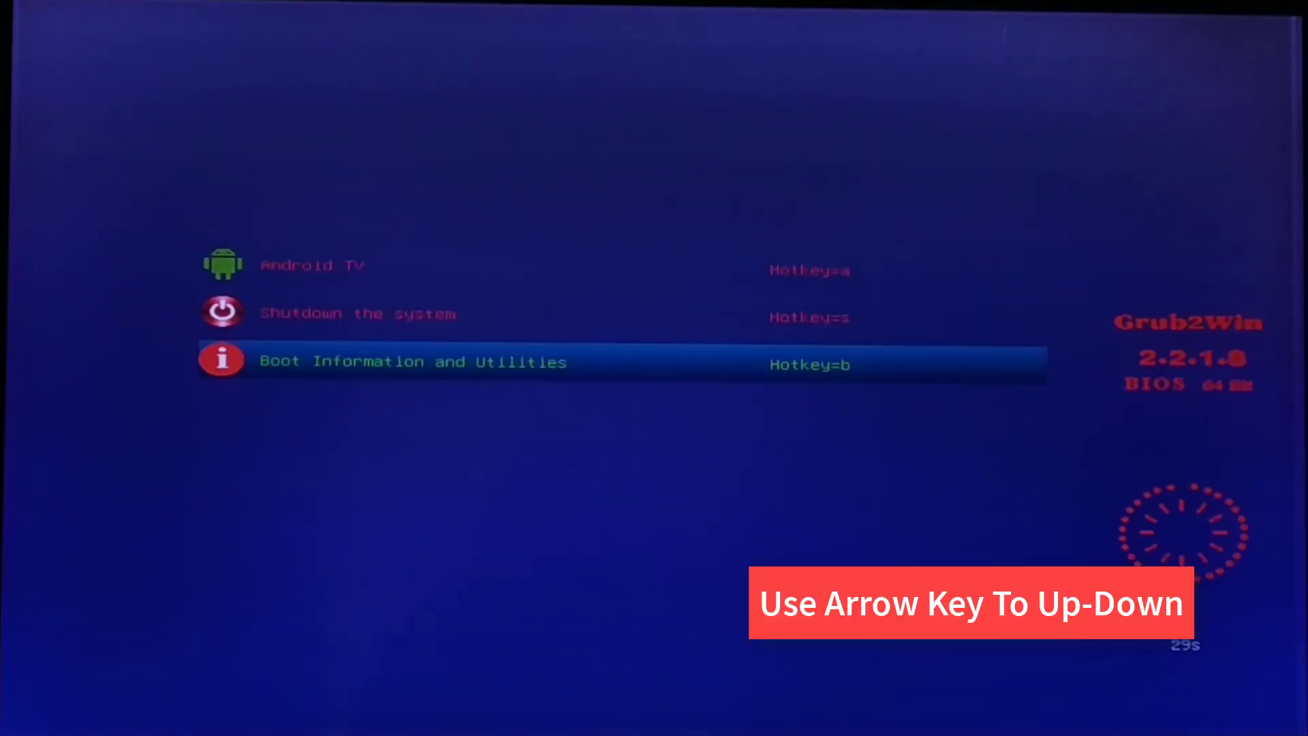
Boot the Android TV entry from the Grub2Win boot menu.
{"action": "key", "text": "Up"}
{"action": "key", "text": "Up"}
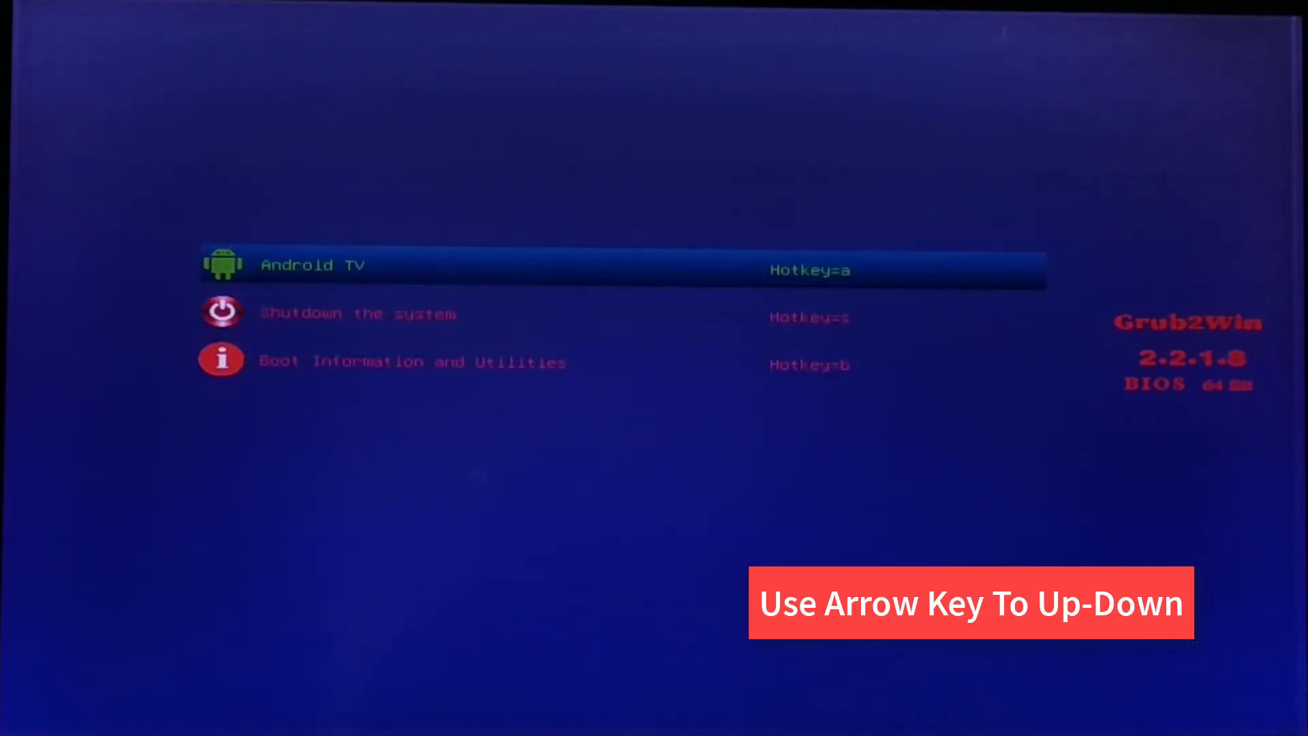
{"action": "key", "text": "Return"}
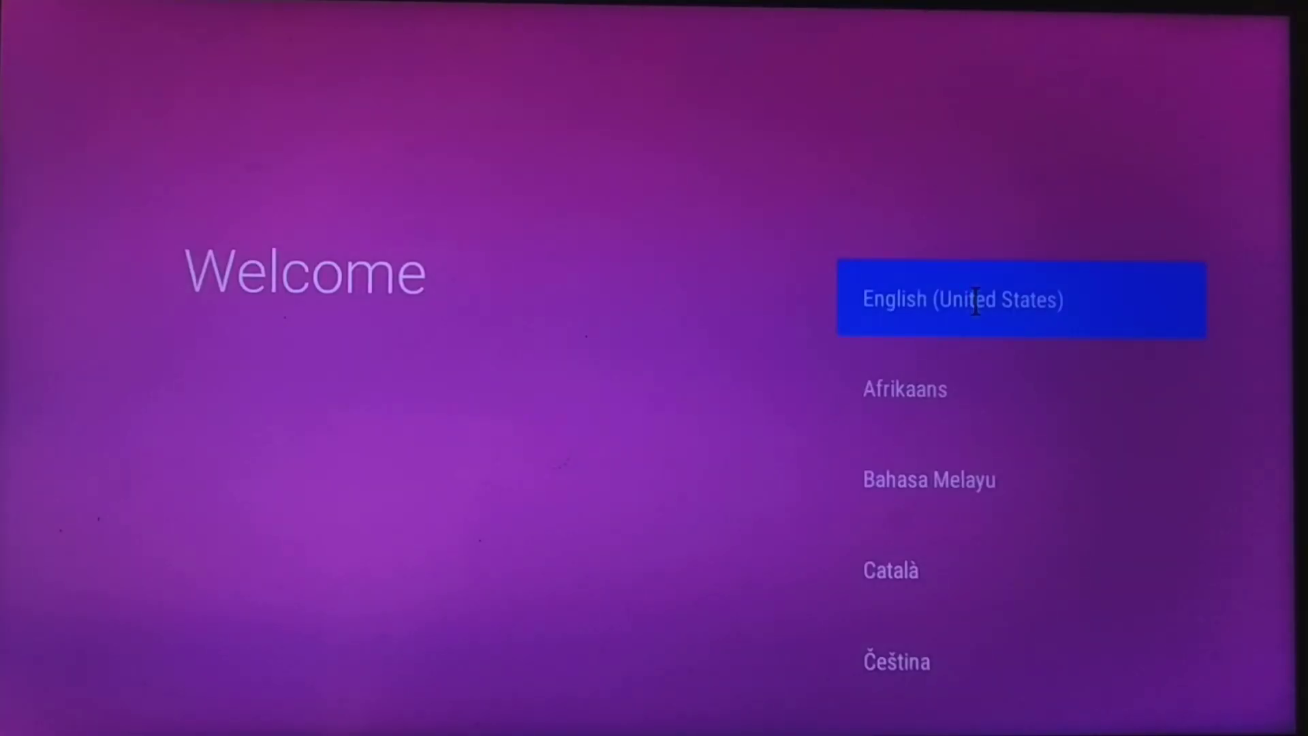
Set the setup language to English (United States) and skip setting up the TV with an Android phone or tablet.
{"action": "left_click", "coordinate": [976, 301]}
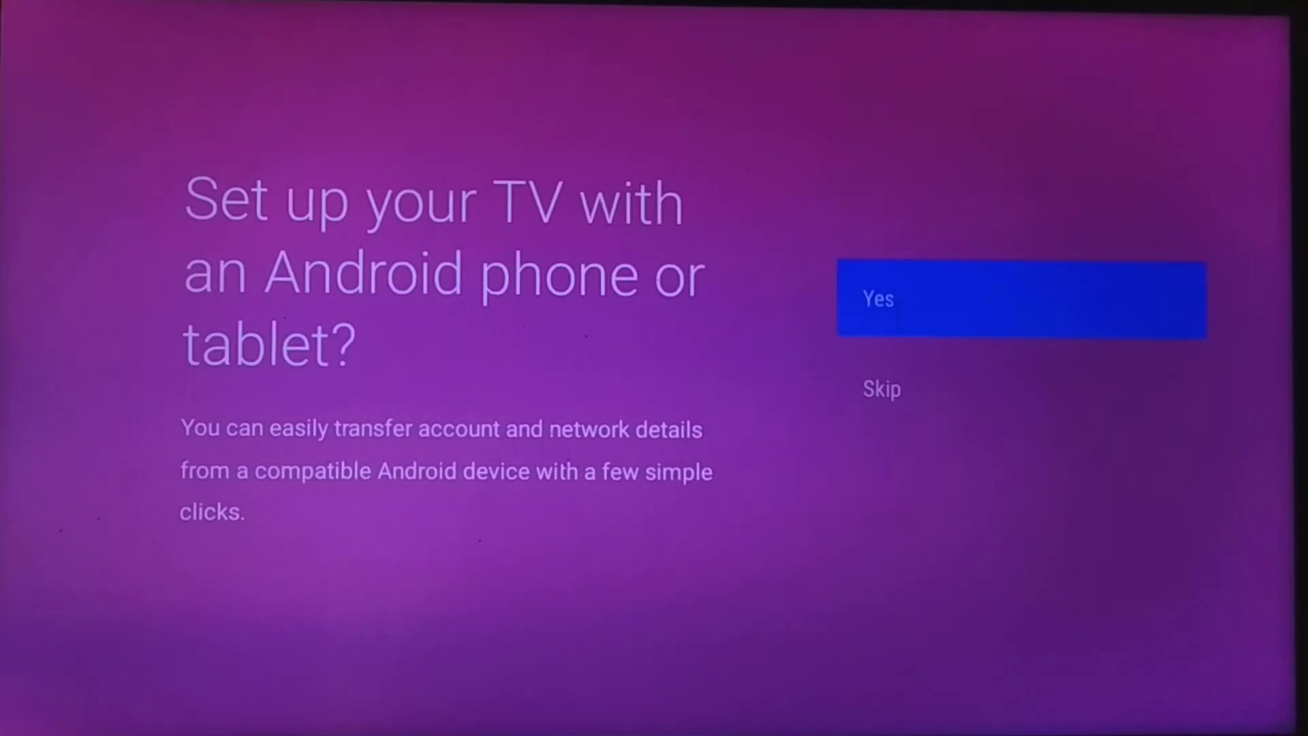
{"action": "key", "text": "Down"}
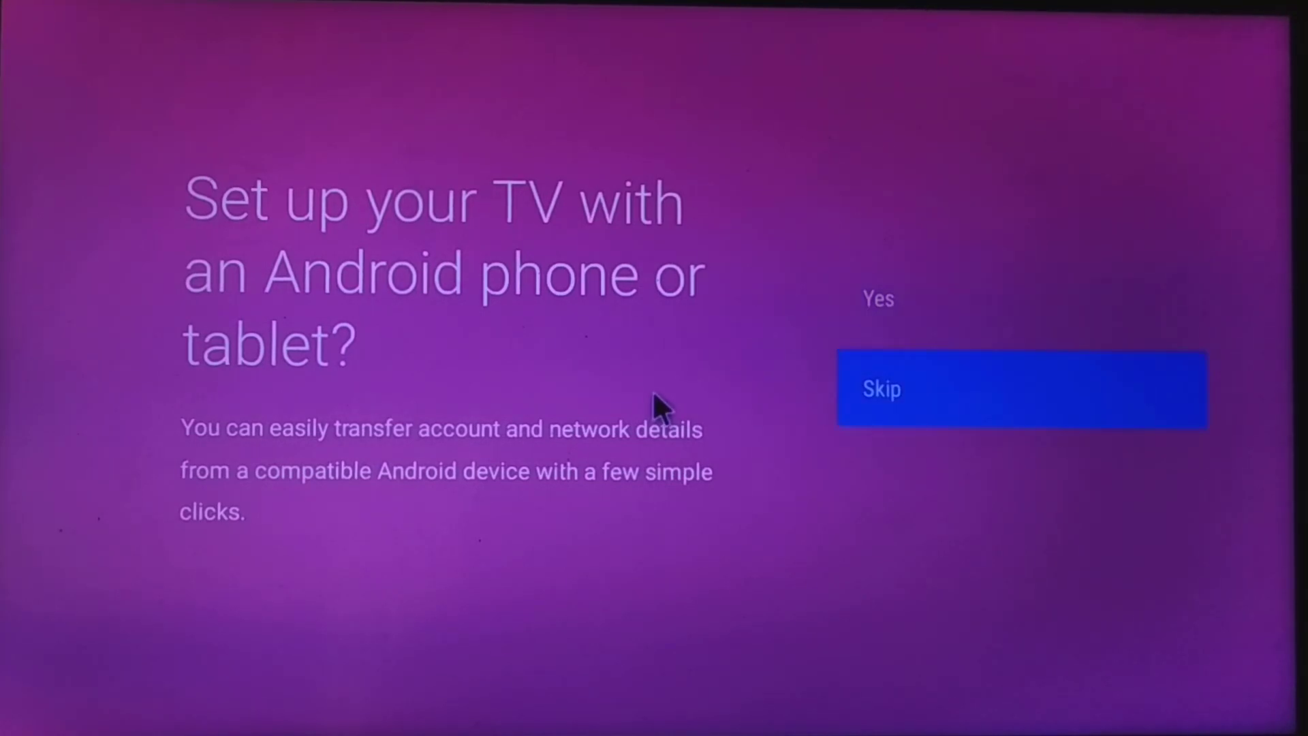
{"action": "key", "text": "Return"}
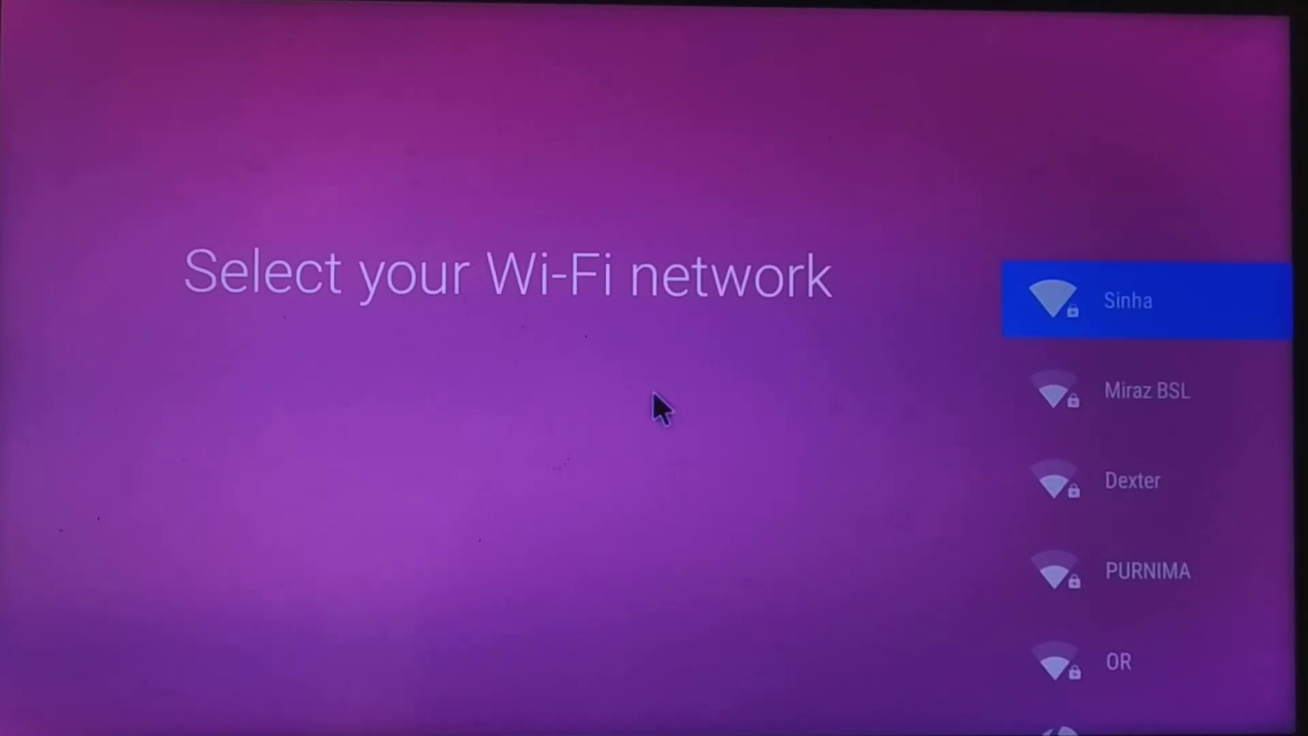
Choose the first listed Wi-Fi network and sign in with a Google account.
{"action": "key", "text": "Return"}
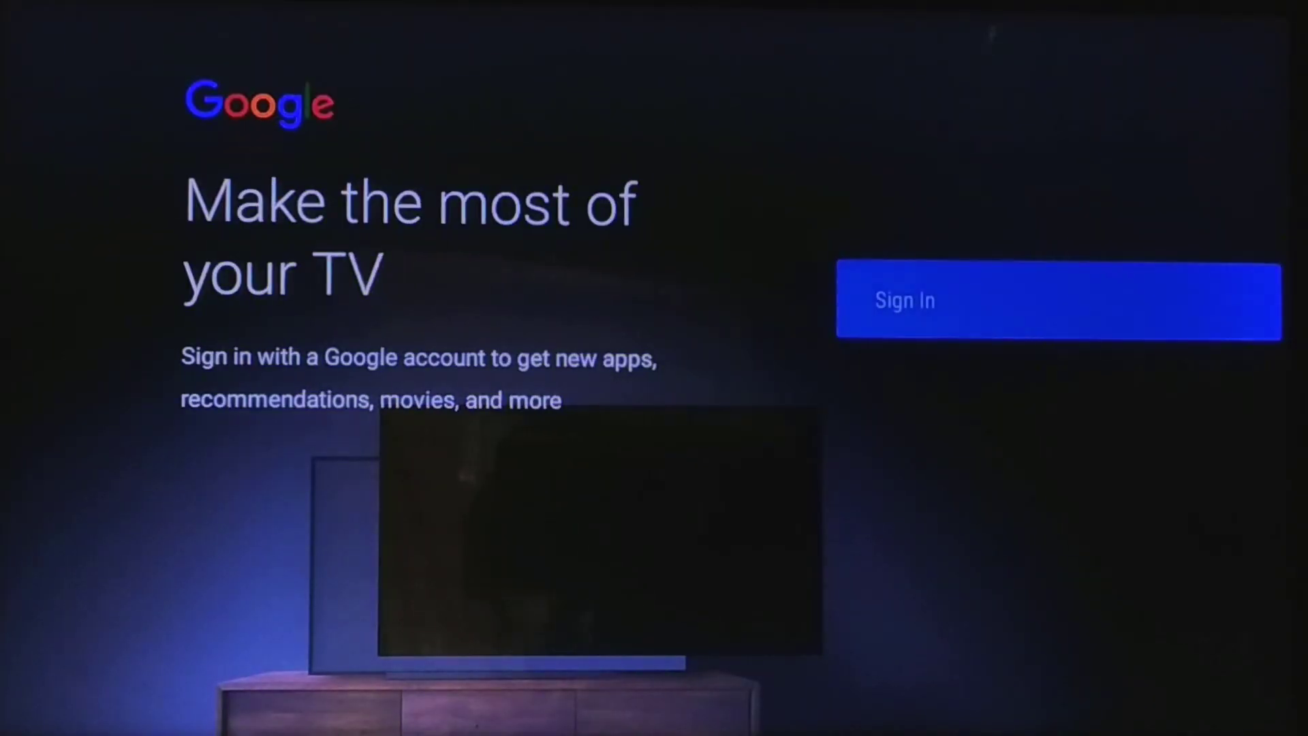
{"action": "key", "text": "Return"}
{"action": "key", "text": "Down"}
{"action": "key", "text": "Return"}
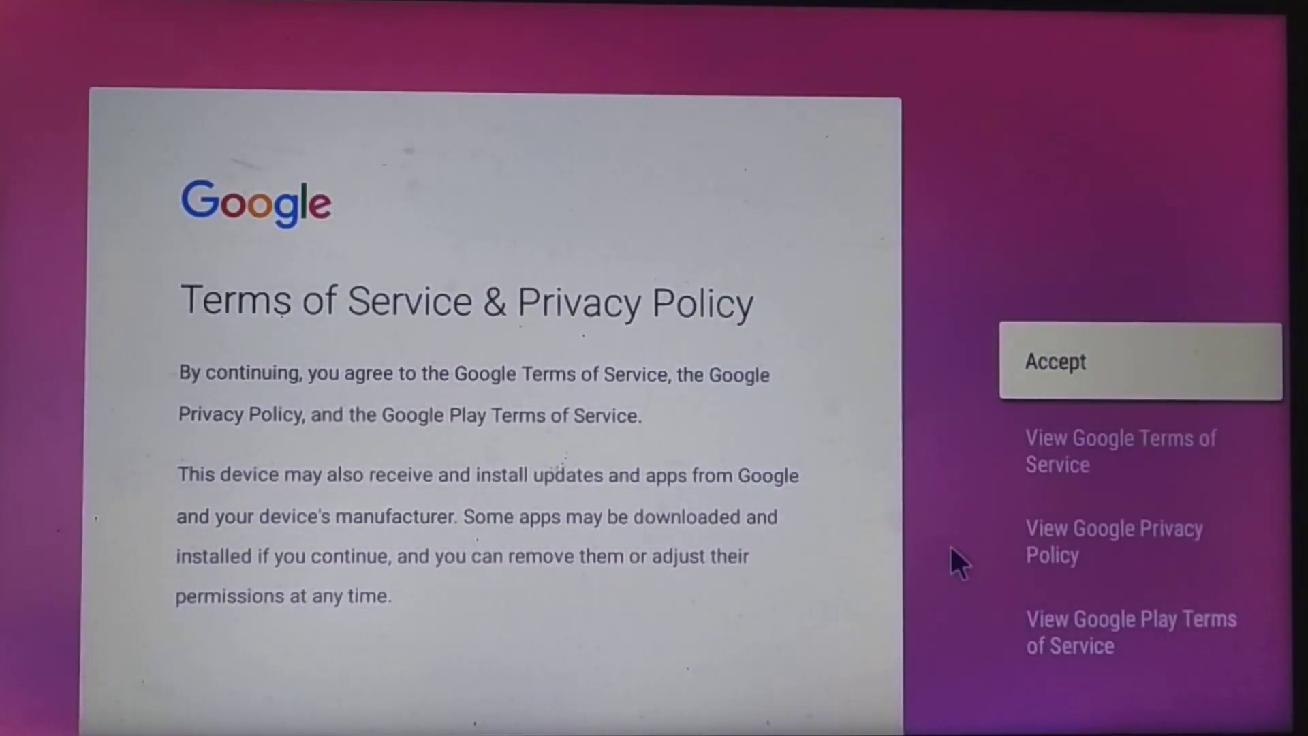
Accept Google's Terms of Service and Privacy Policy, declining both location access and sending diagnostic and usage data.
{"action": "left_click", "coordinate": [1062, 373]}
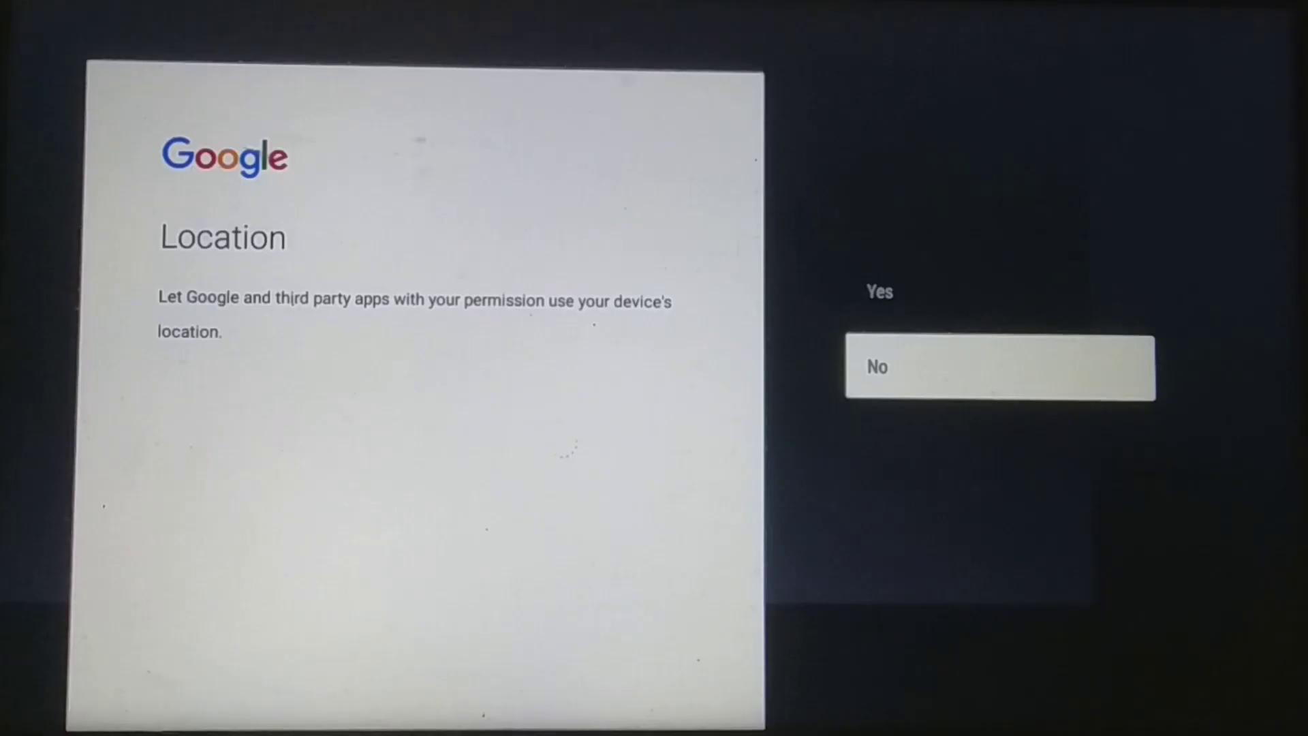
{"action": "key", "text": "Return"}
{"action": "key", "text": "Down"}
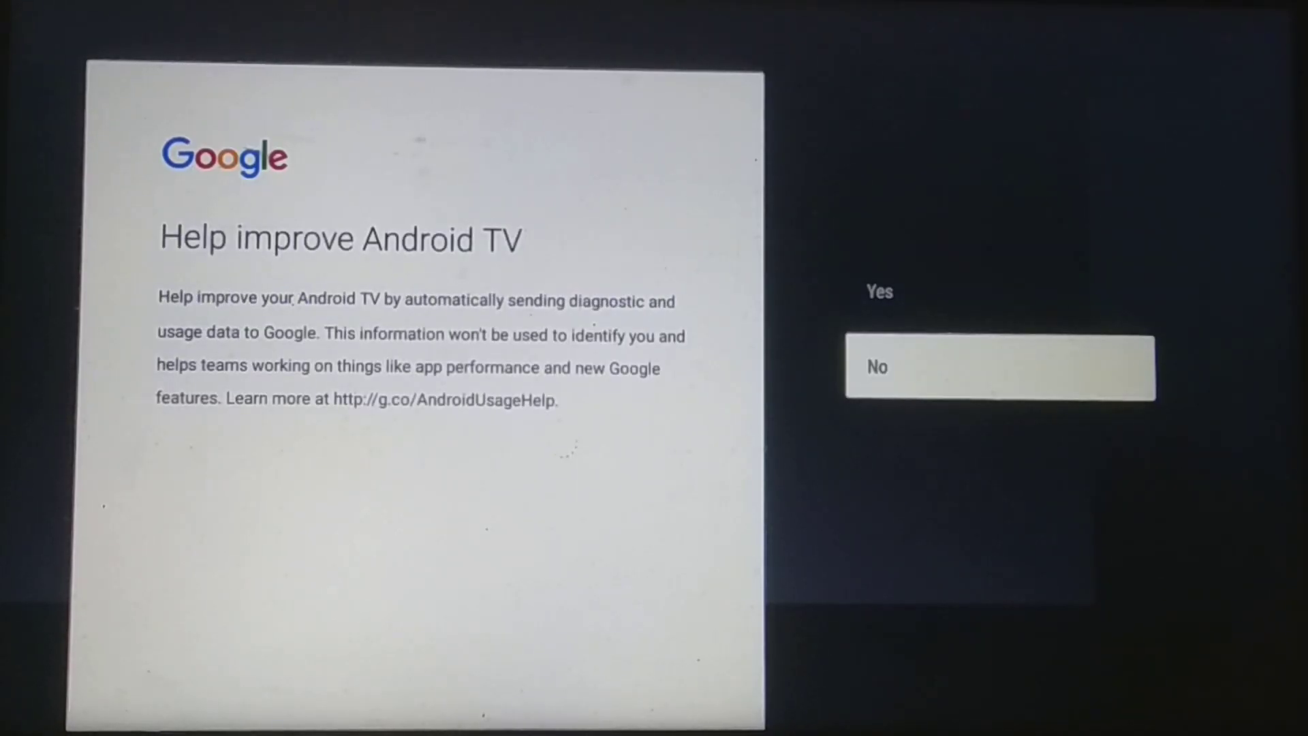
{"action": "key", "text": "Return"}
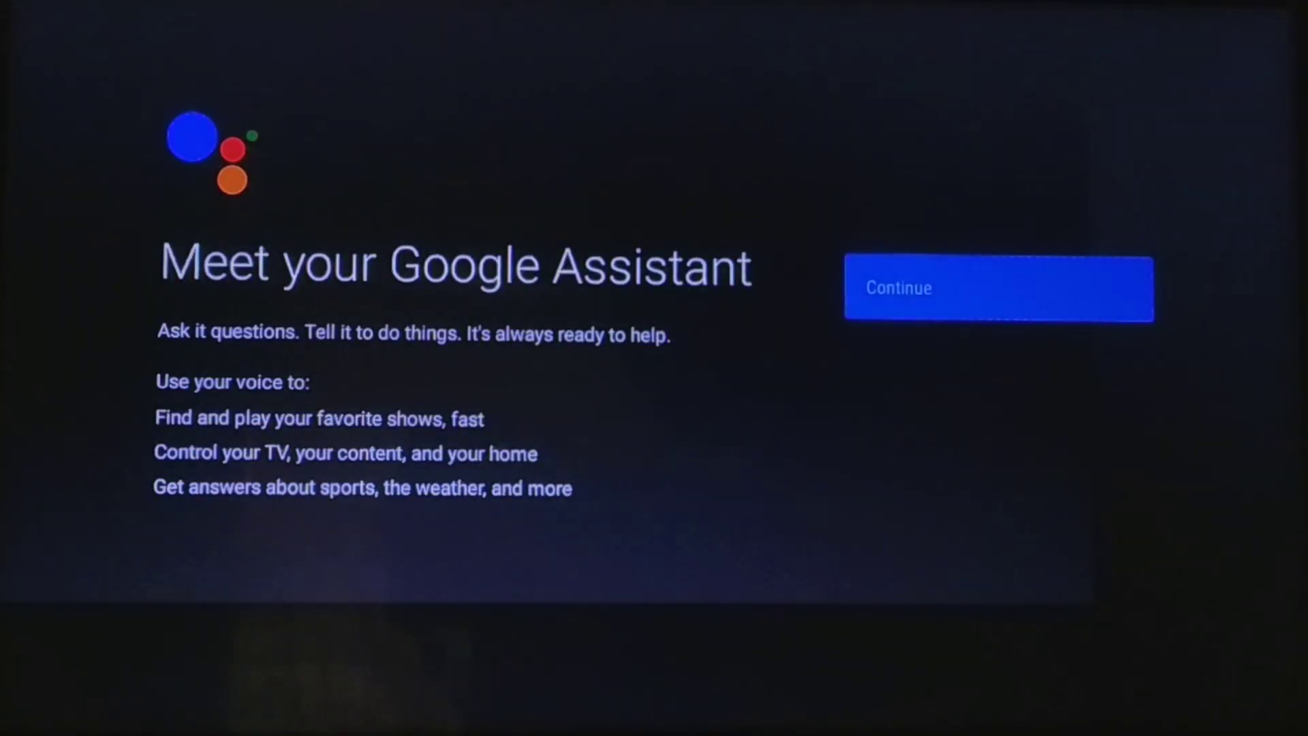
Continue past the Google Assistant introduction and decline "Ok Google" voice activation.
{"action": "key", "text": "Return"}
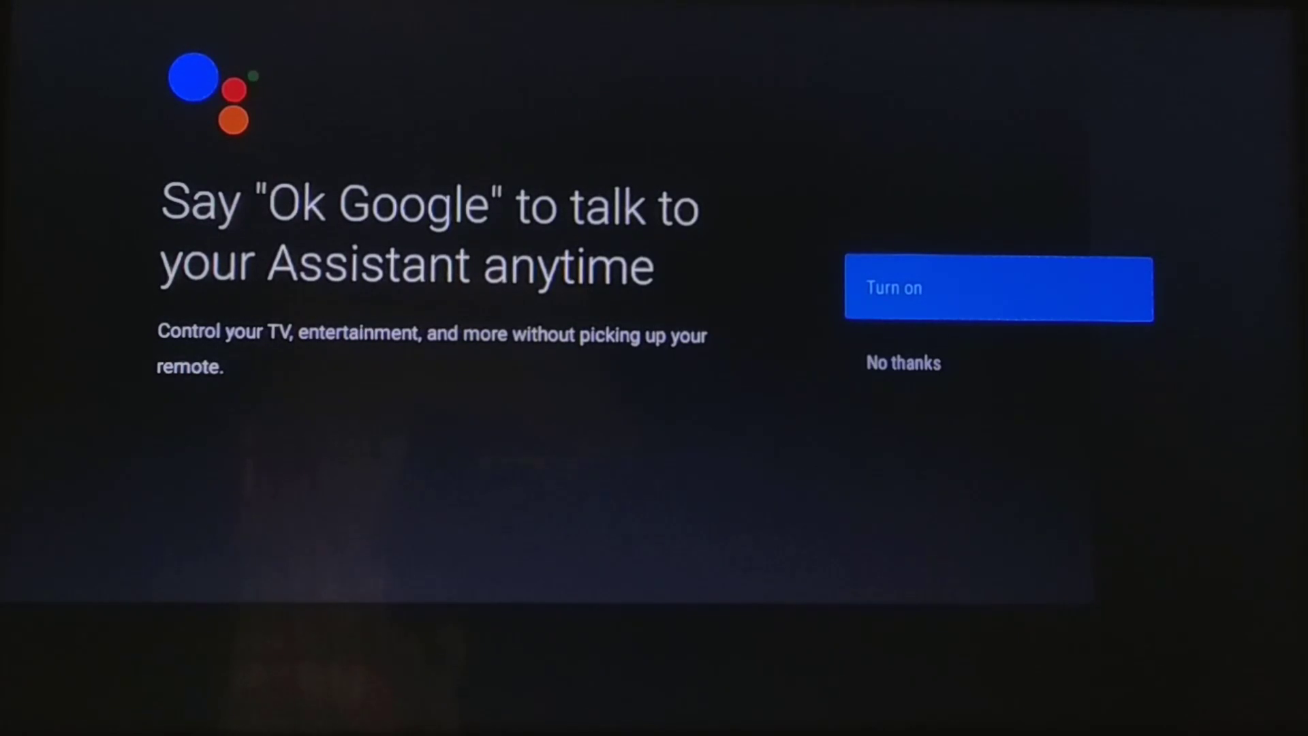
{"action": "key", "text": "Down"}
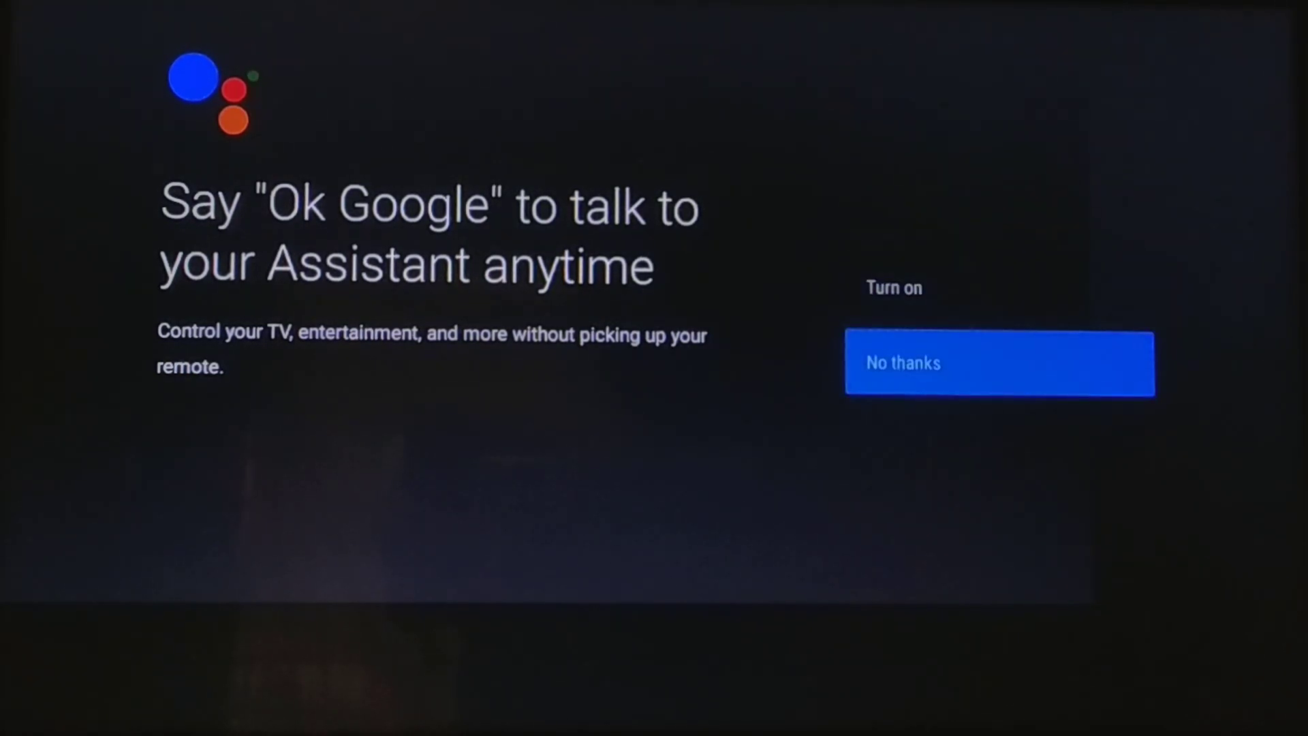
{"action": "key", "text": "Return"}
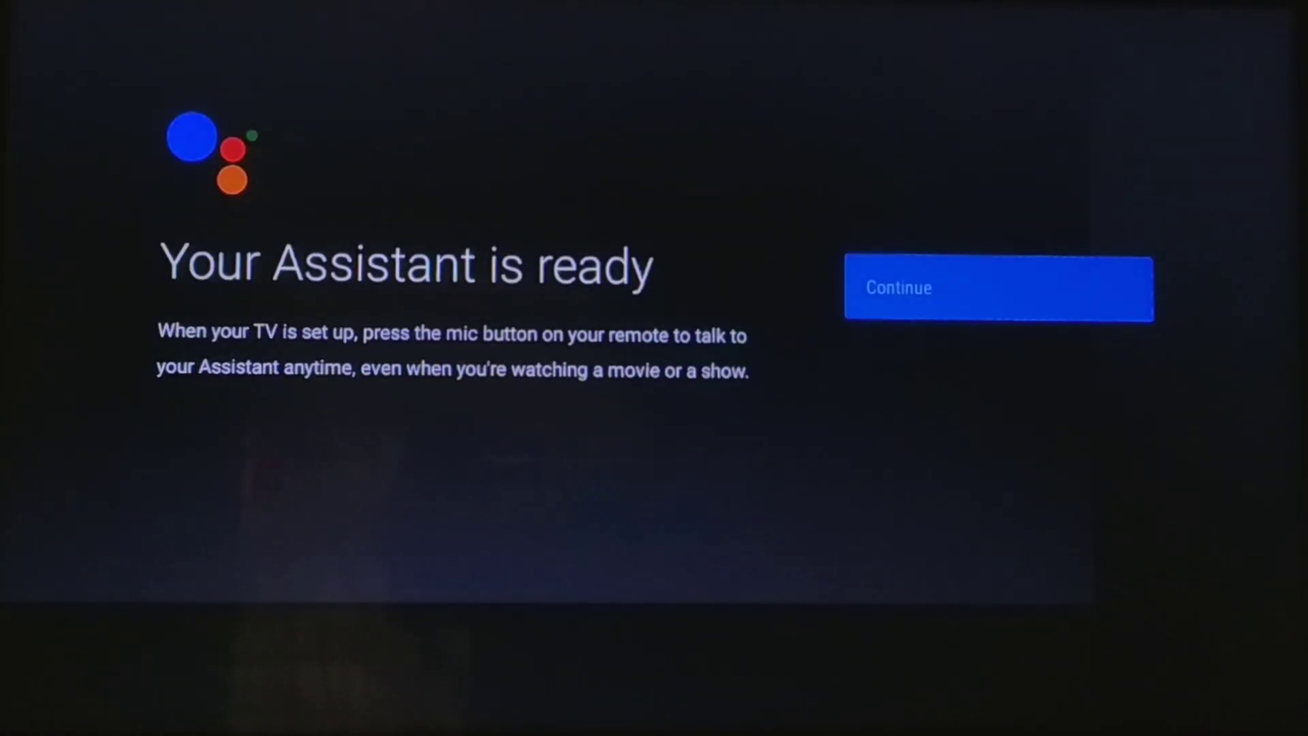
Finish the Google Assistant setup and name the device Android TV.
{"action": "key", "text": "Return"}
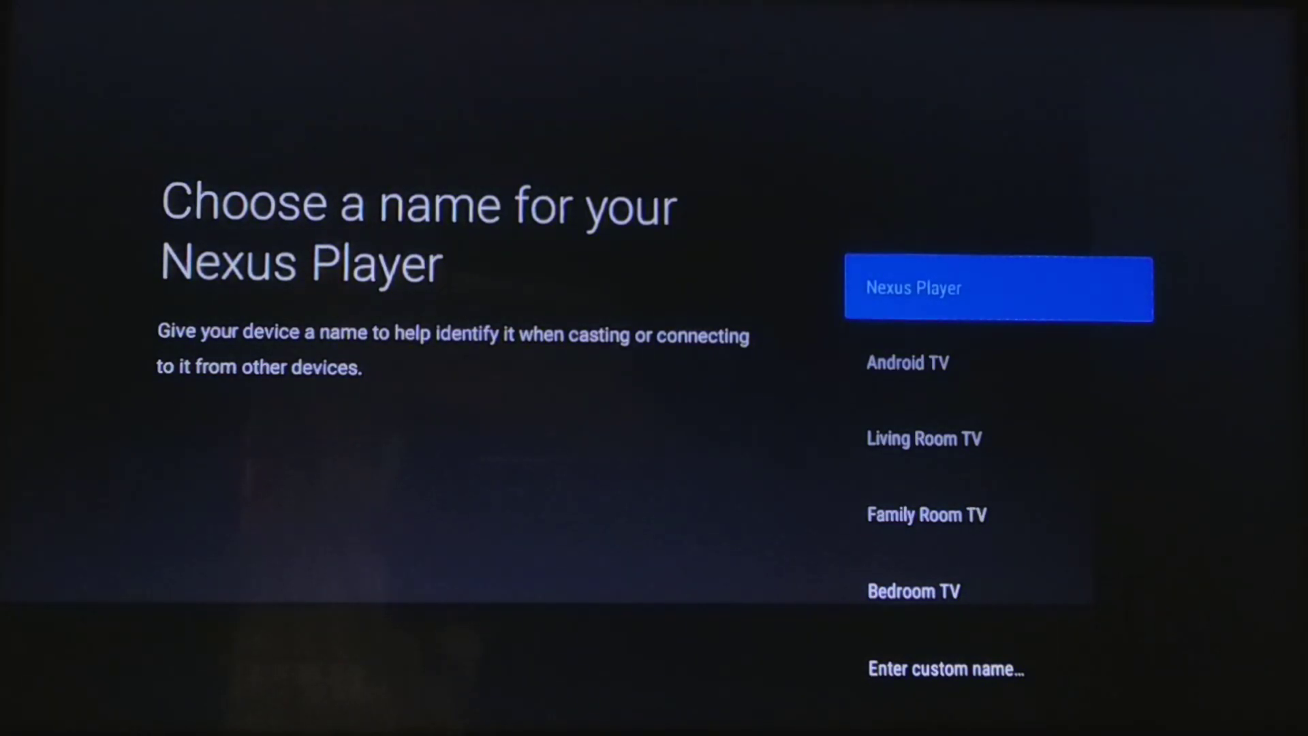
{"action": "key", "text": "Down"}
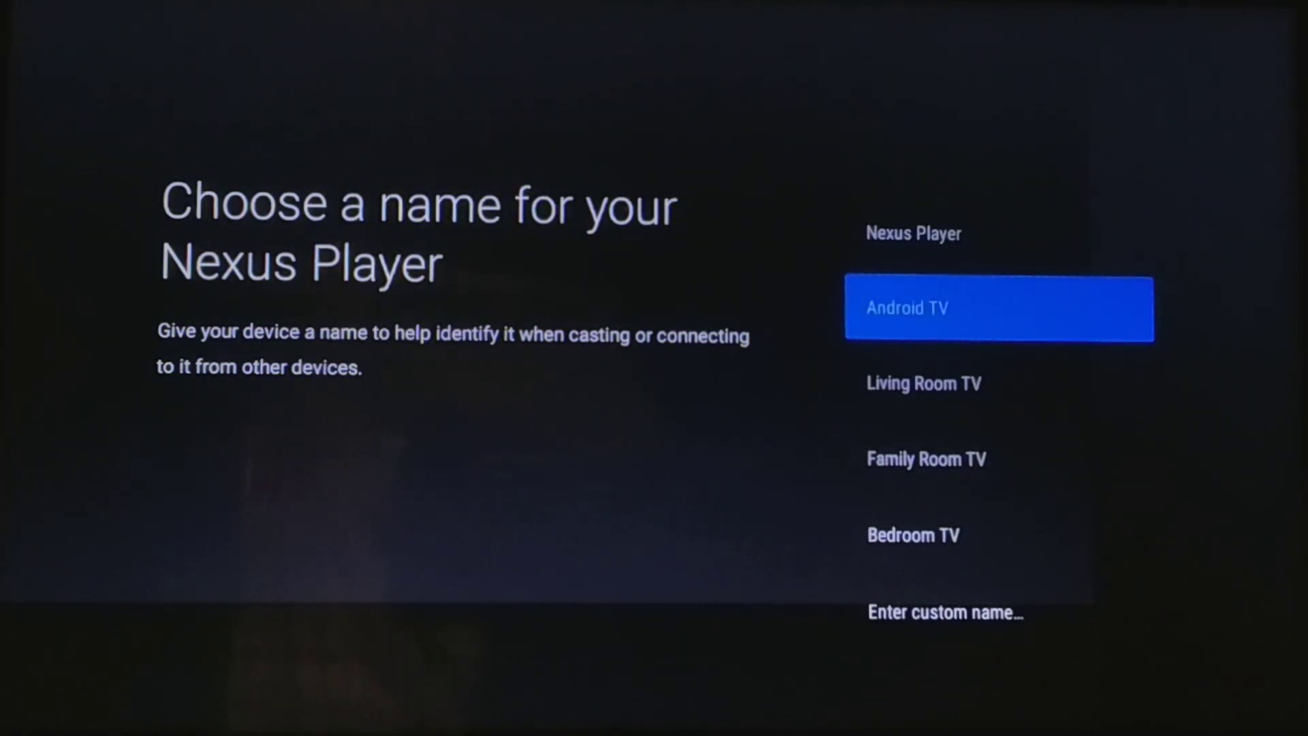
{"action": "key", "text": "Return"}
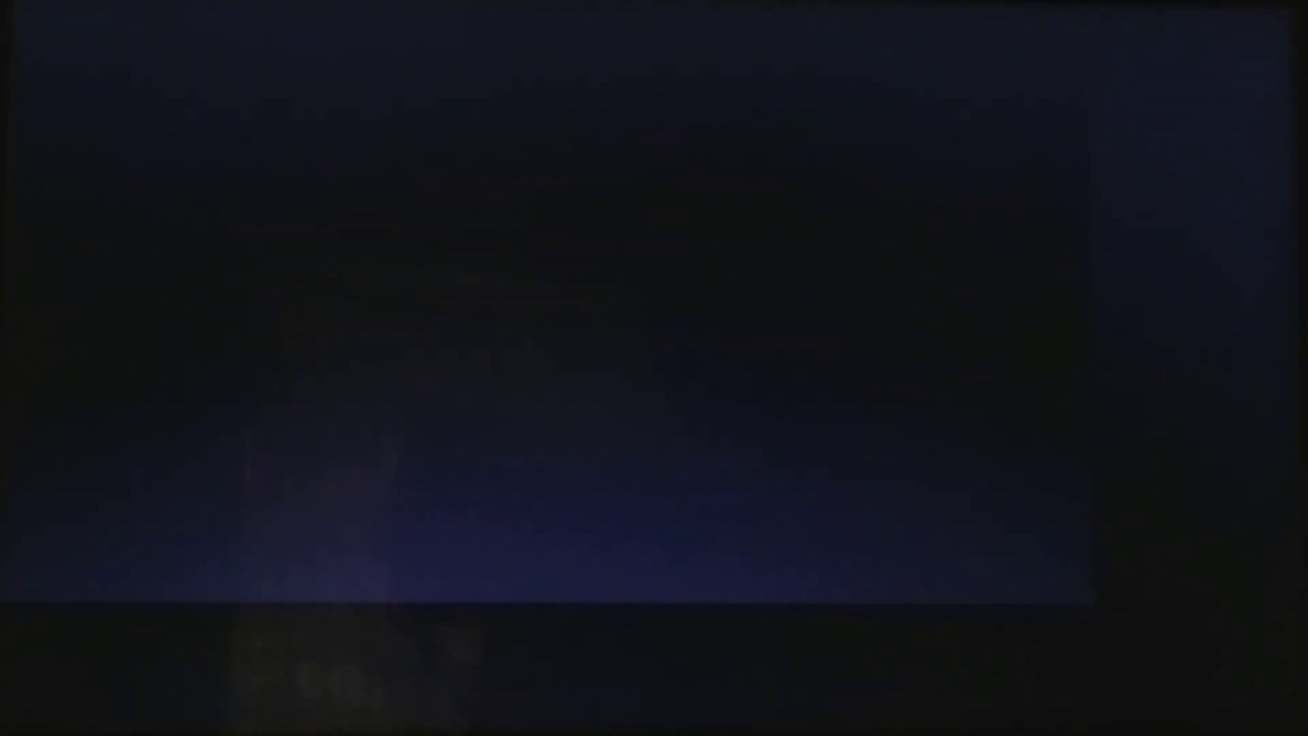